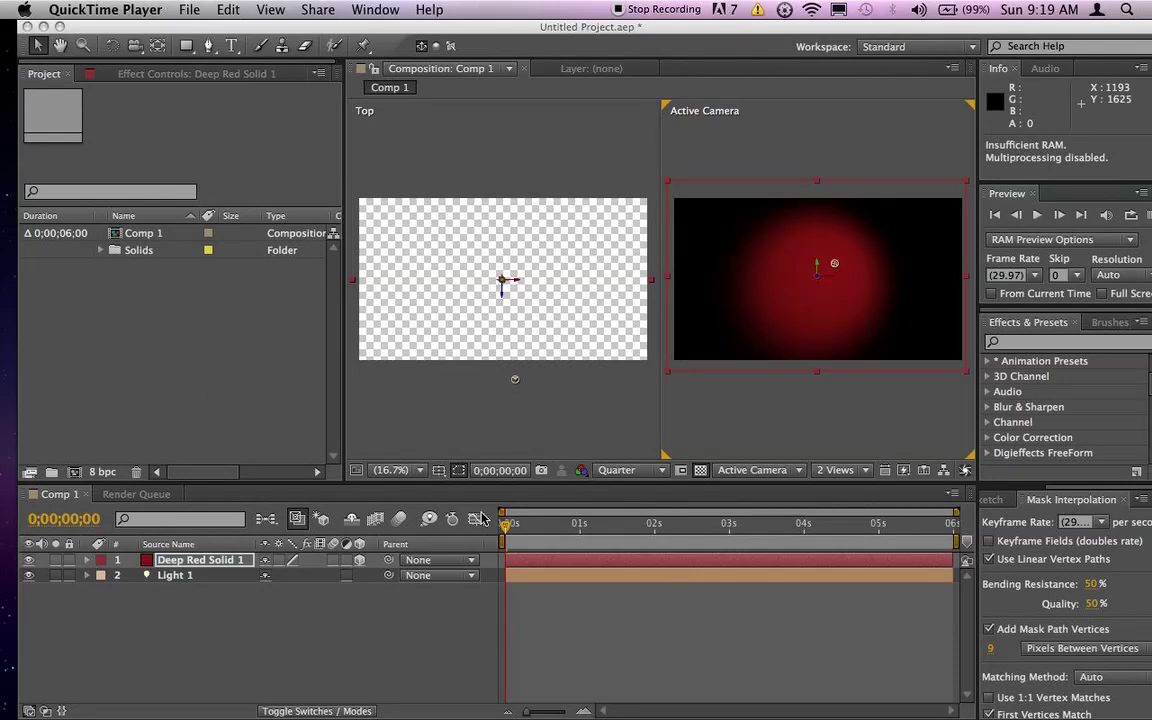
Activate After Effects and twirl the Deep Red Solid 1 layer open and closed.
left_click(510, 530)
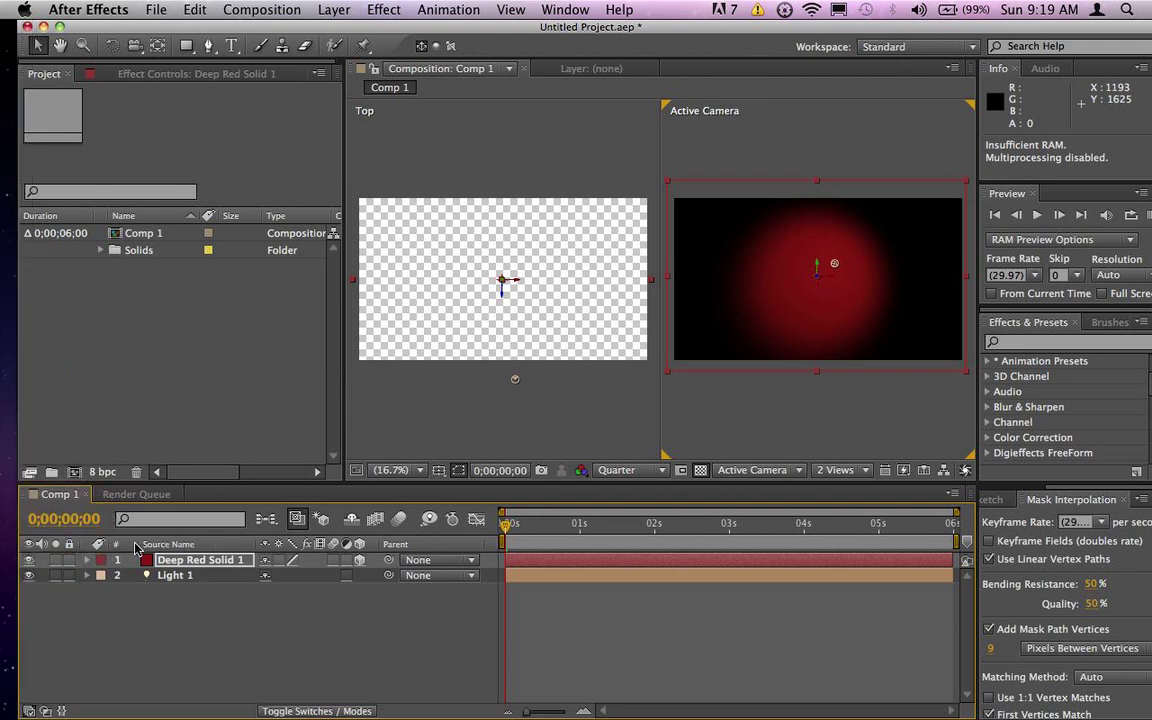
left_click(87, 561)
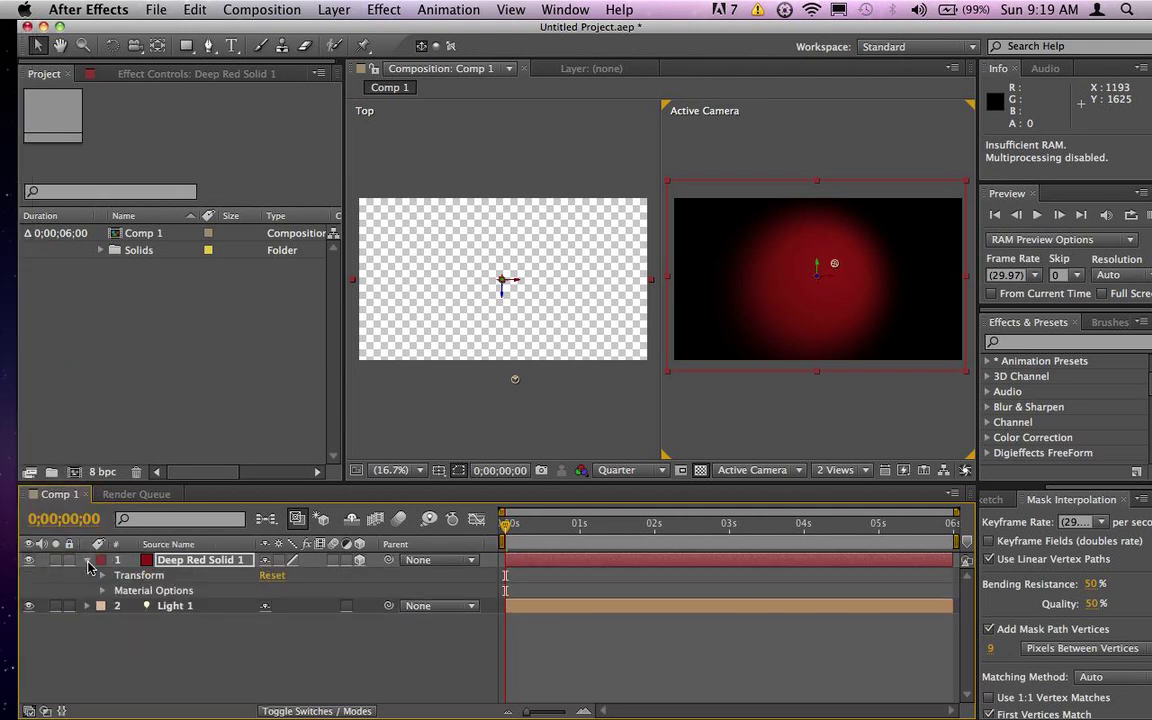
left_click(87, 561)
left_click(87, 561)
left_click(87, 561)
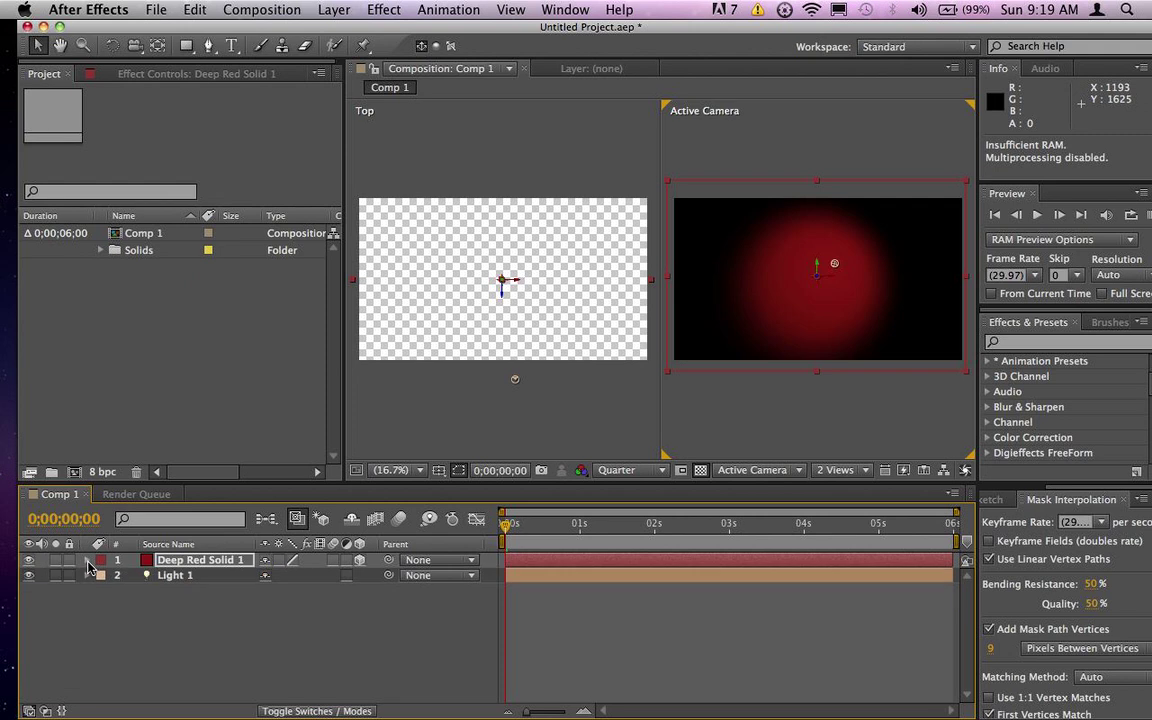
Expand Light 1 to show its Transform and Light Options groups, including Intensity.
left_click(161, 578)
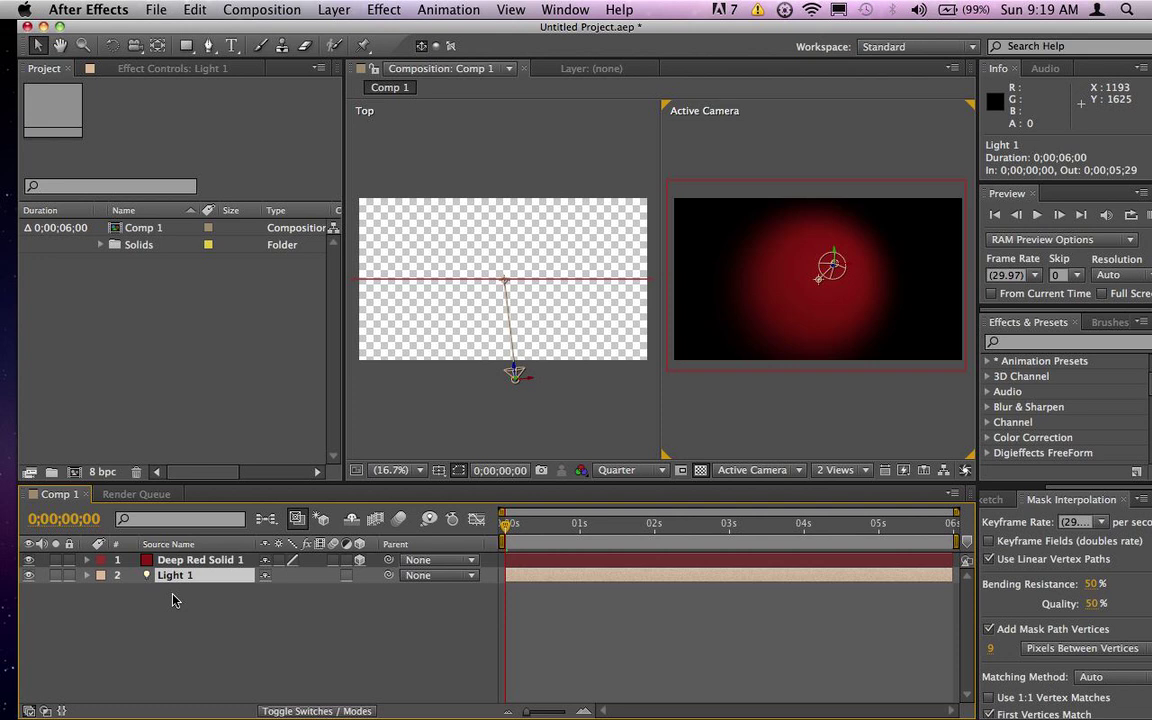
left_click(138, 606)
left_click(88, 575)
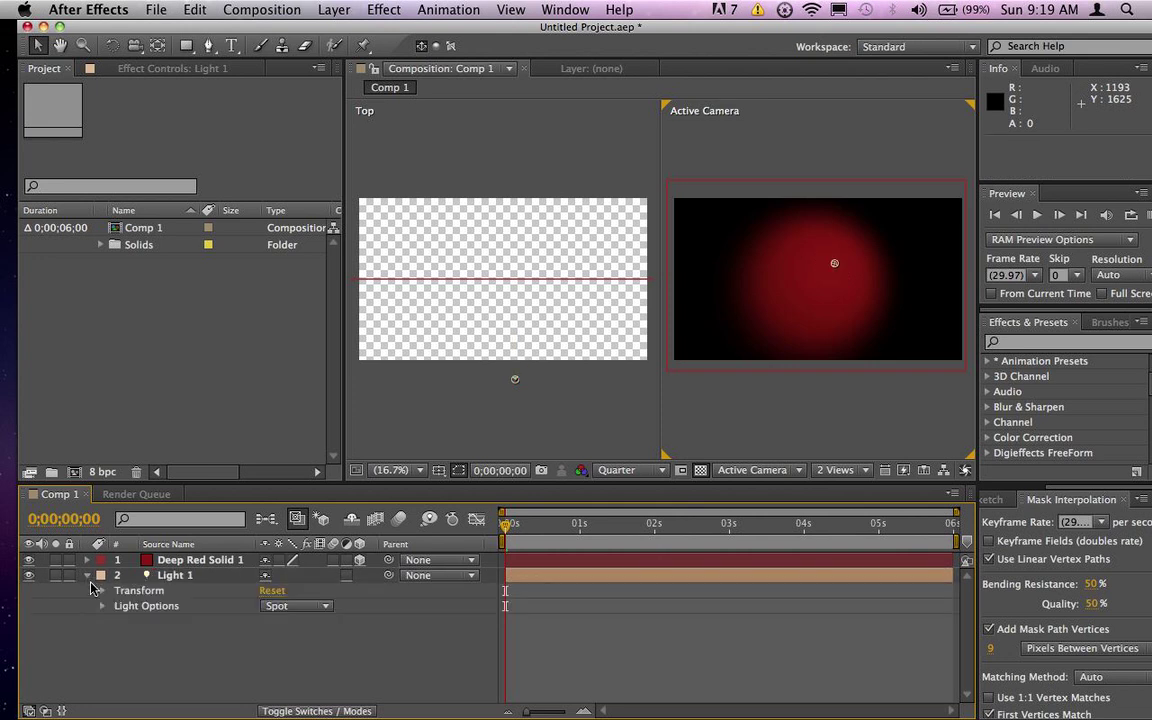
left_click(102, 591)
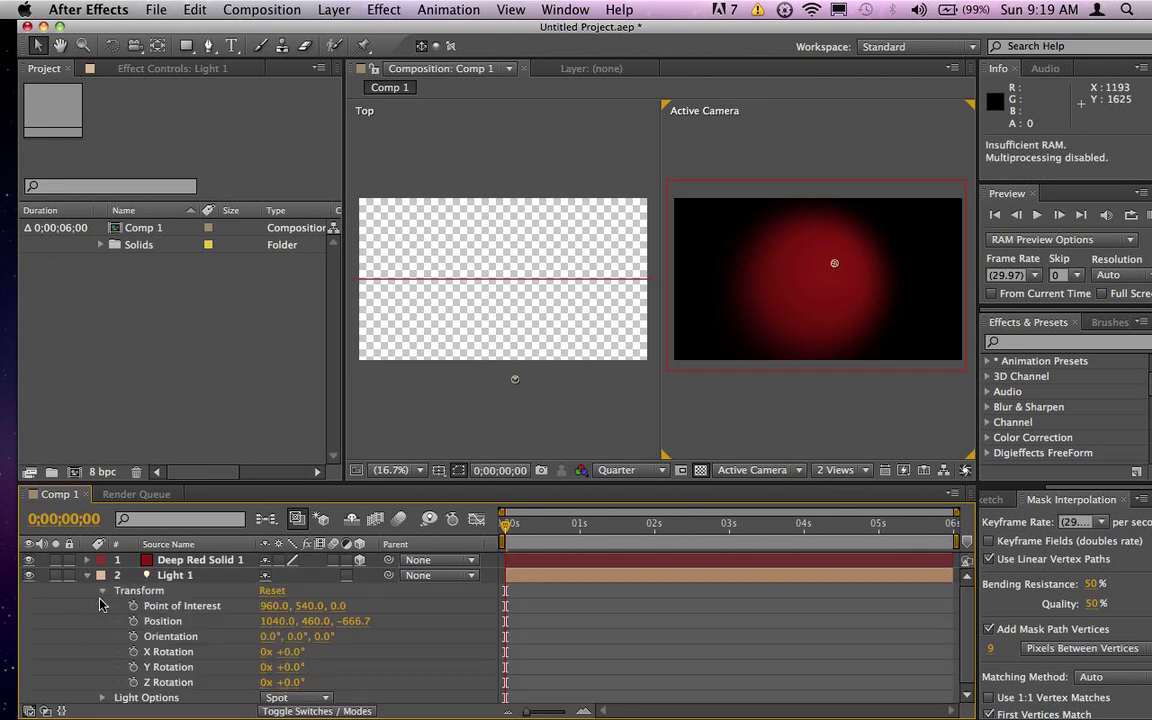
scroll(95, 630, "down", 1)
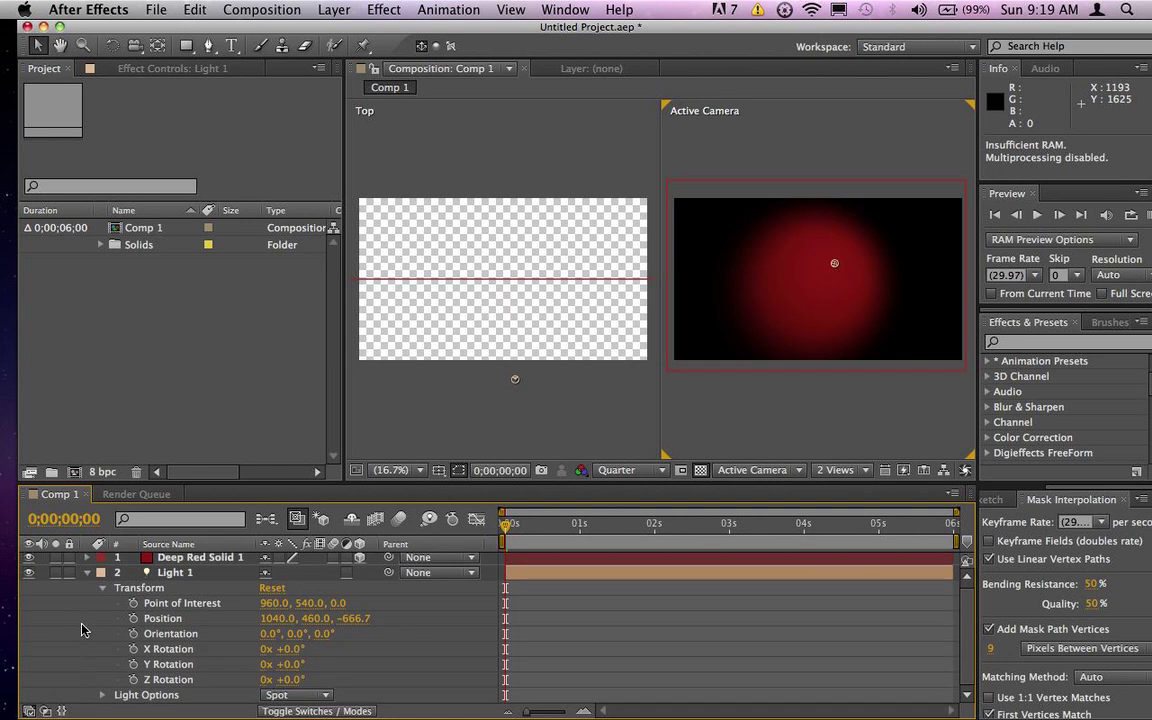
left_click(103, 695)
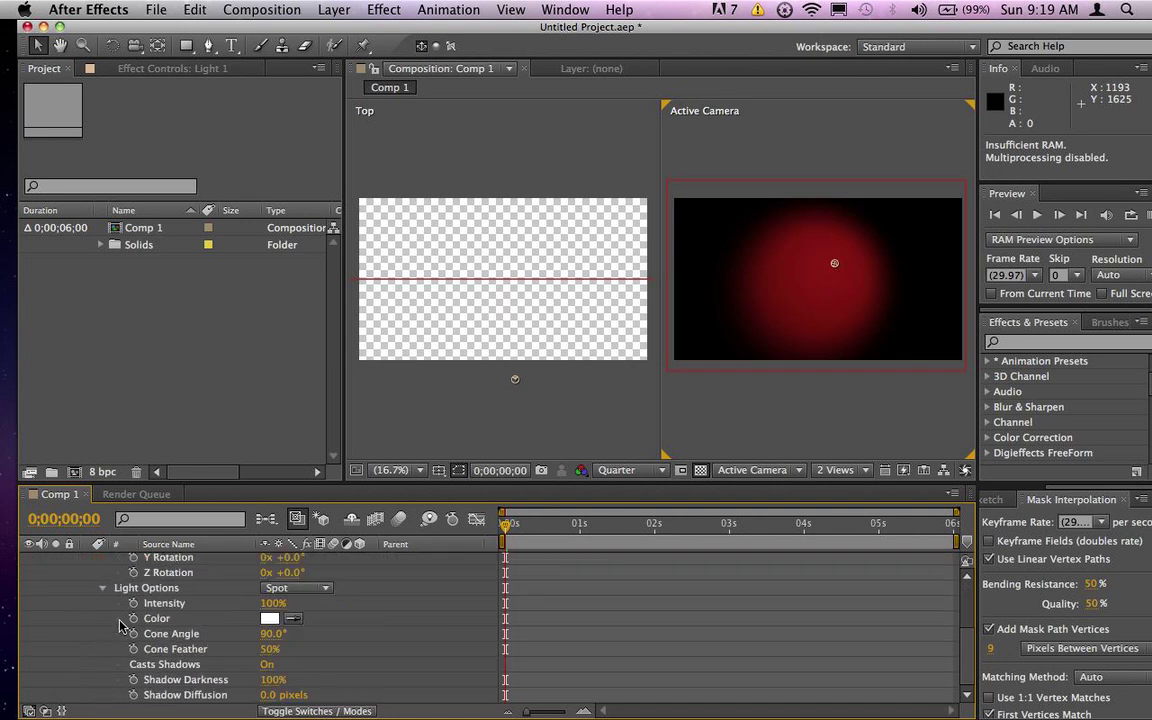
Keyframe Light 1's Intensity at 0% on frame 0 and 100% at frame 2, checking 50% between.
left_click(270, 604)
type("0")
key("Return")
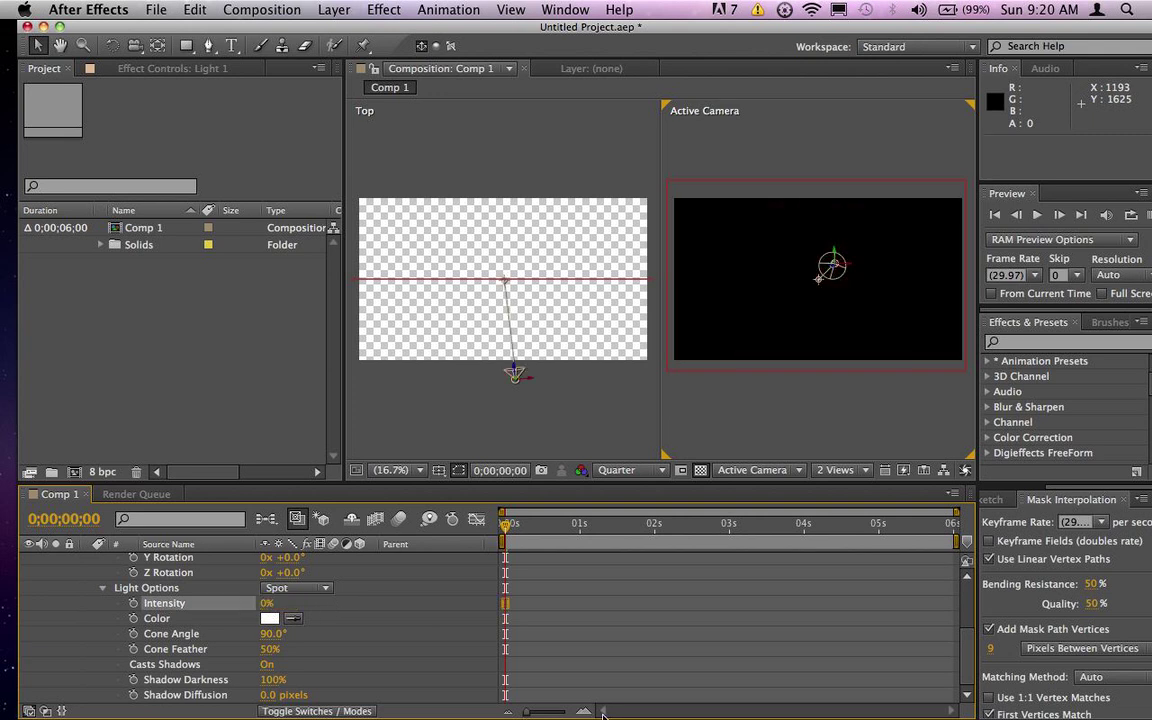
left_click(133, 603)
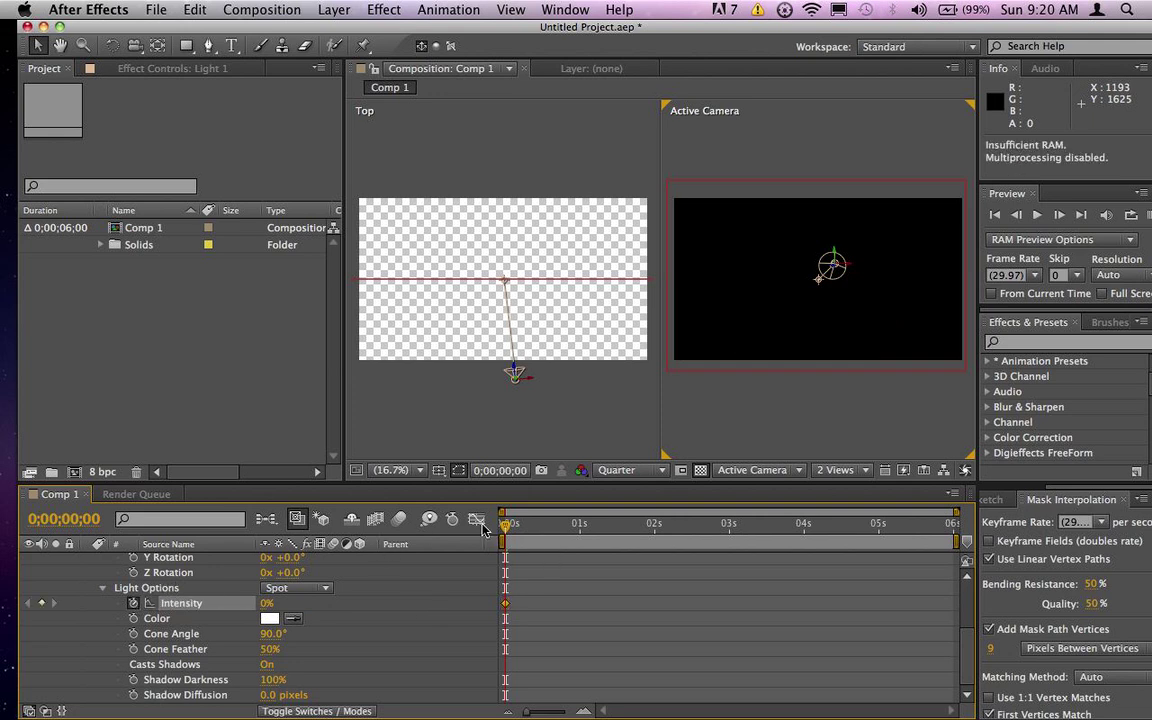
left_click_drag(507, 530, 513, 531)
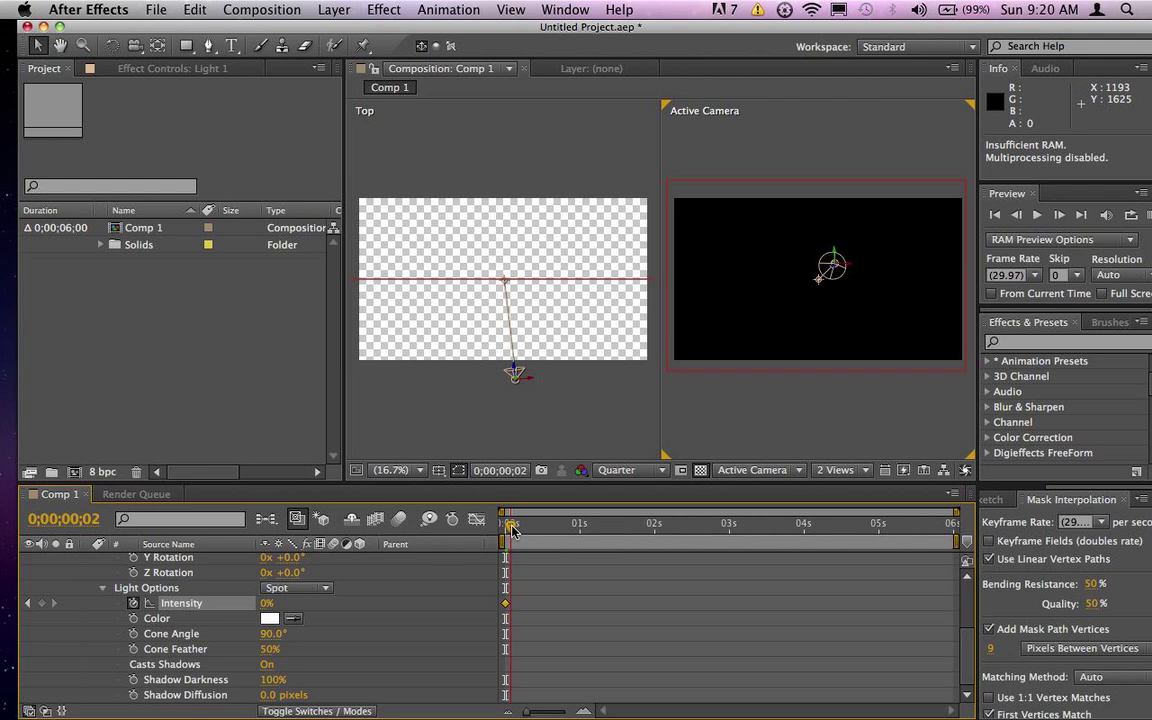
left_click(266, 604)
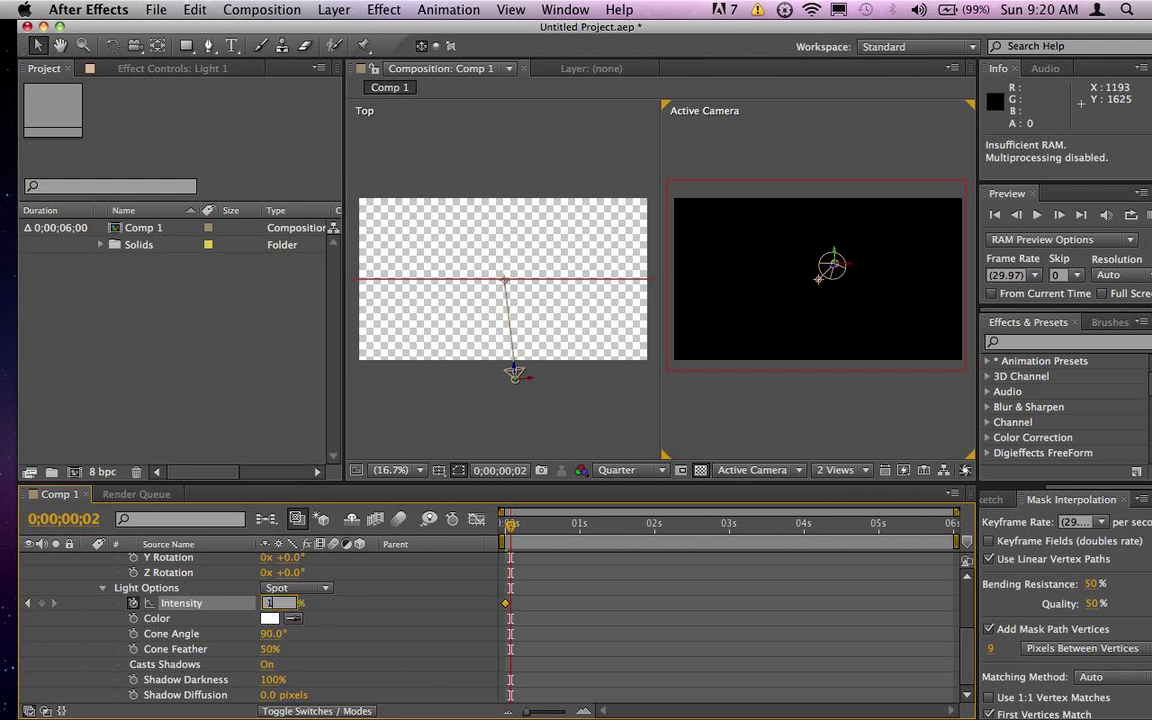
type("100")
key("Return")
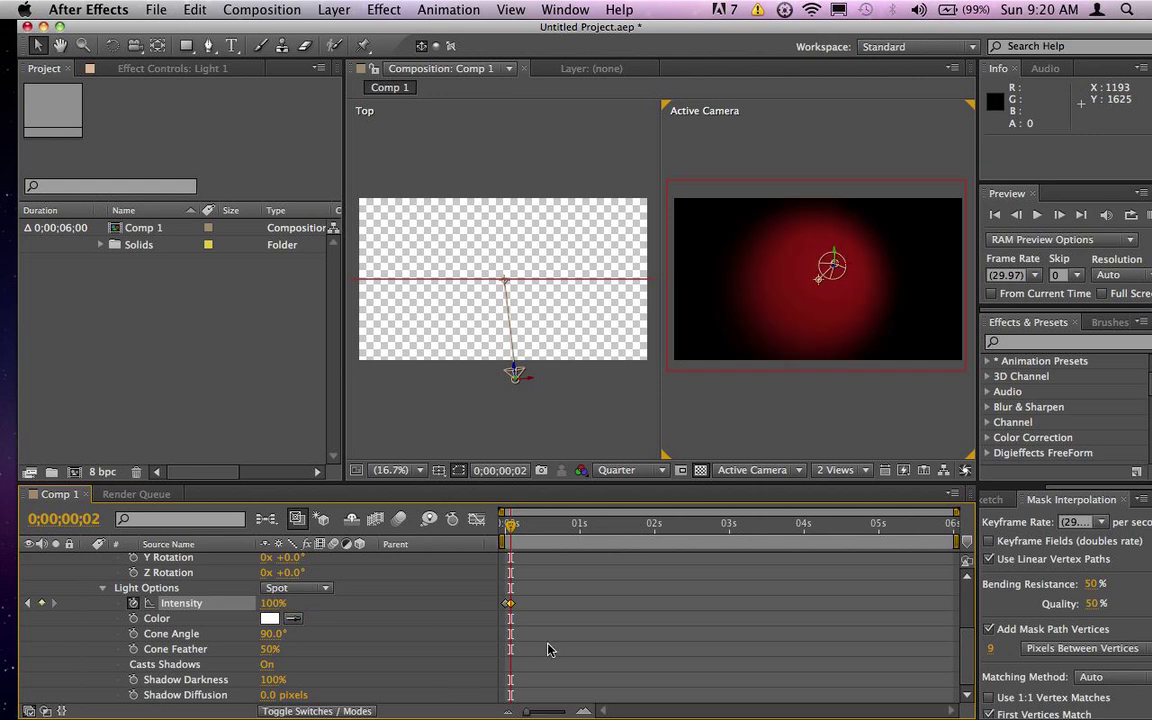
mouse_move(512, 525)
left_mouse_down()
mouse_move(500, 533)
mouse_move(527, 538)
mouse_move(512, 534)
left_mouse_up()
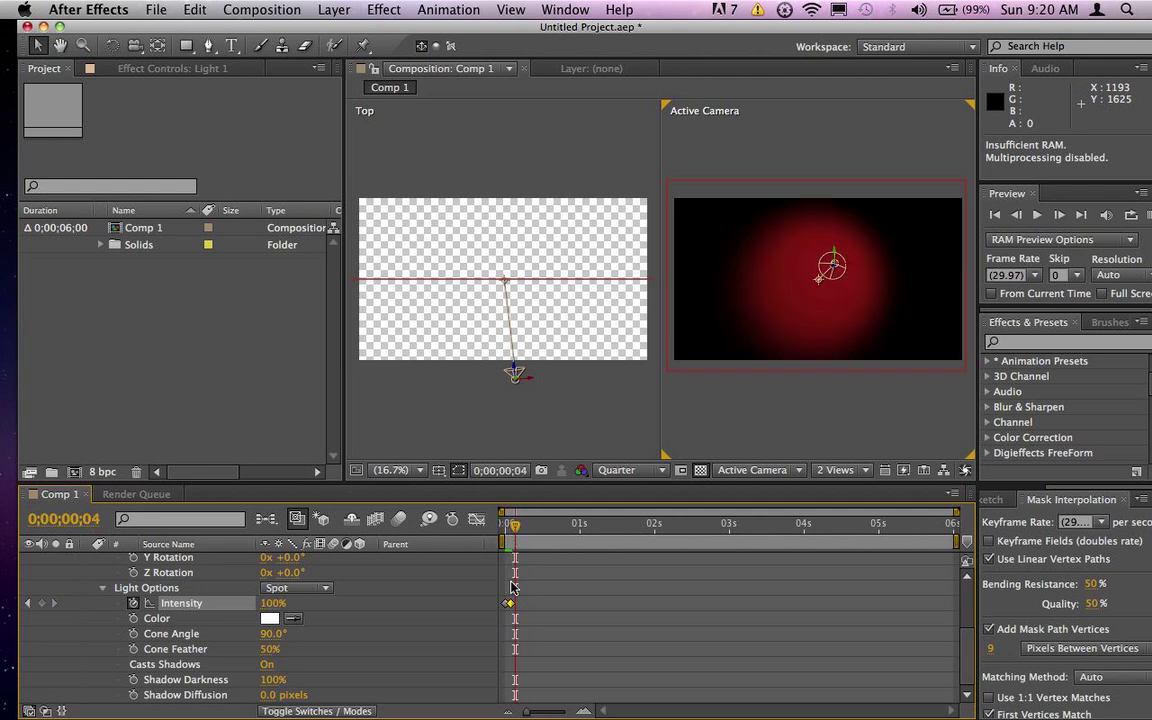
Add a third Intensity keyframe at frame 4 set back to 0%.
mouse_move(508, 601)
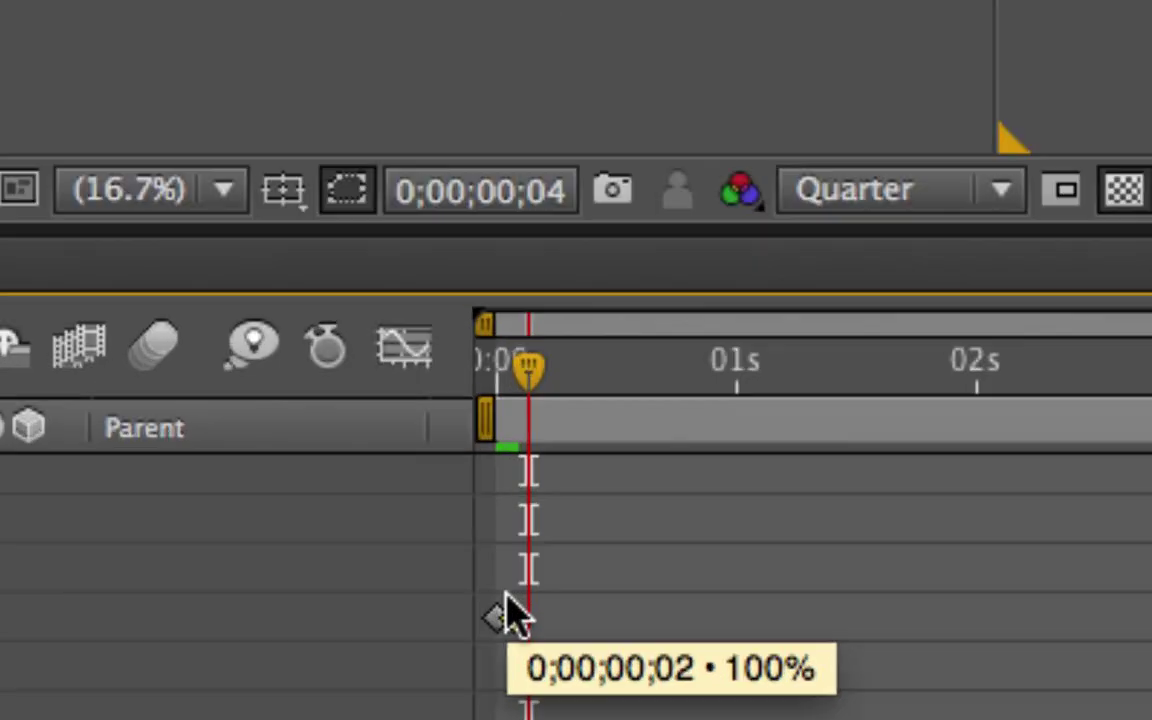
left_click(507, 602)
left_click(490, 619)
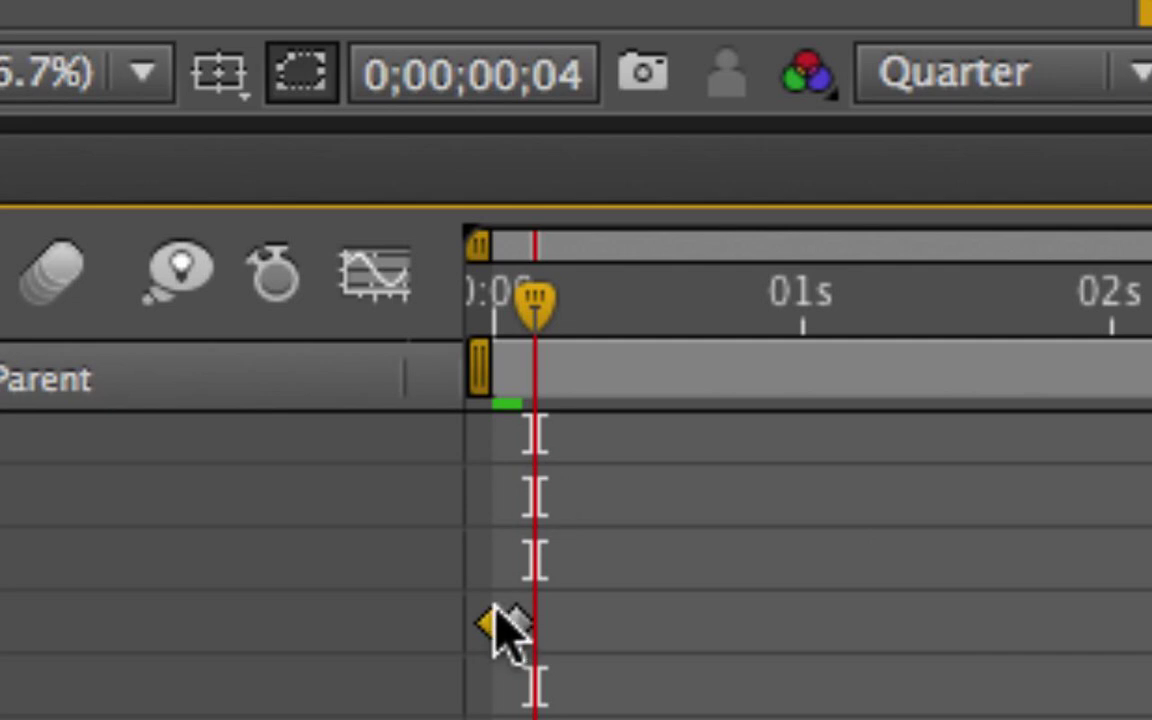
mouse_move(545, 306)
left_mouse_down()
mouse_move(517, 306)
mouse_move(546, 320)
left_mouse_up()
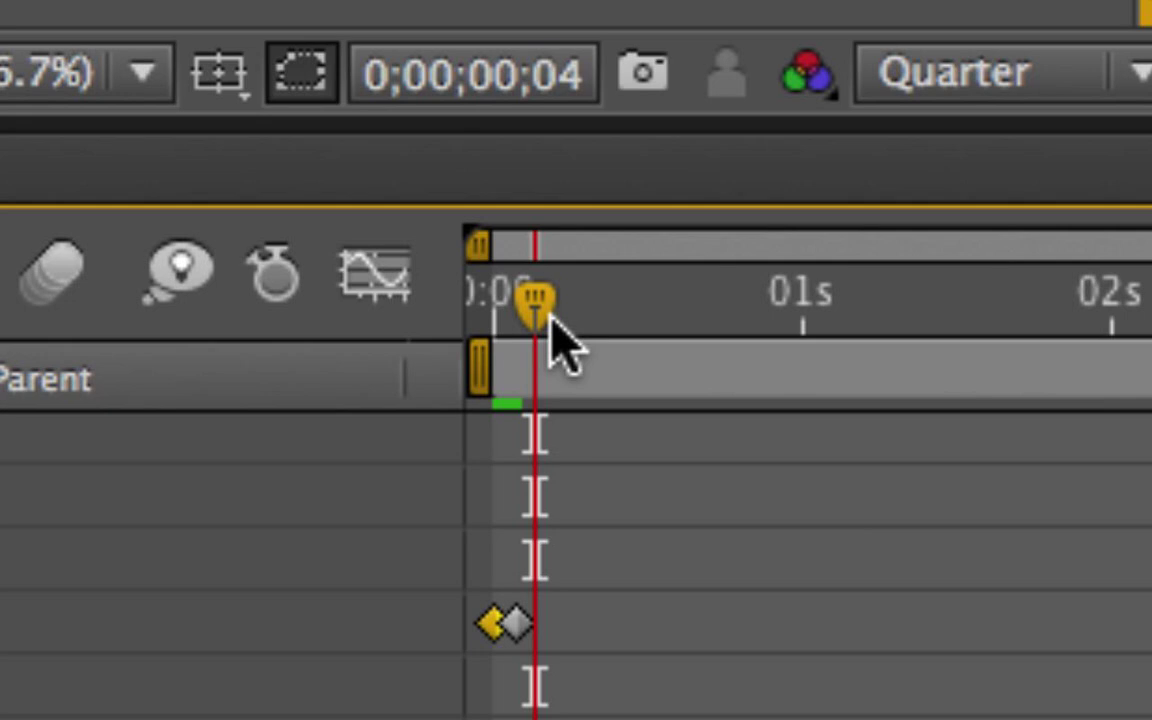
key("alt+shift+r")
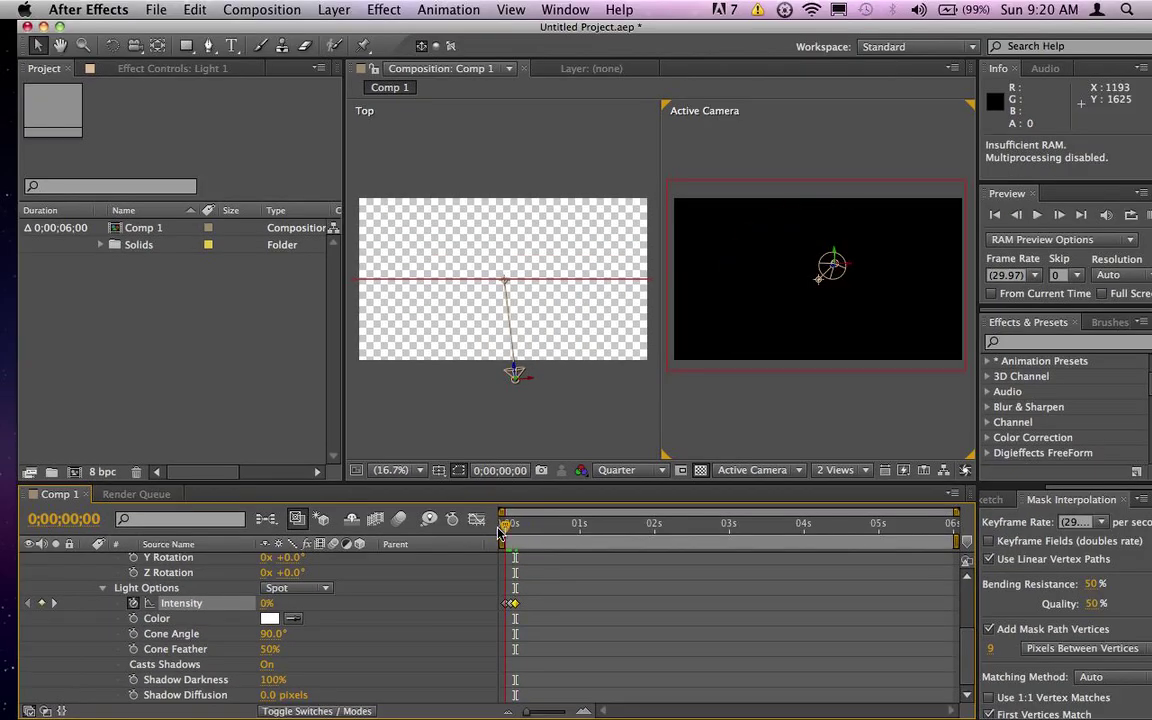
Preview the single flash, then select Light 1's three Intensity keyframes.
key("KP_0")
left_click(549, 585)
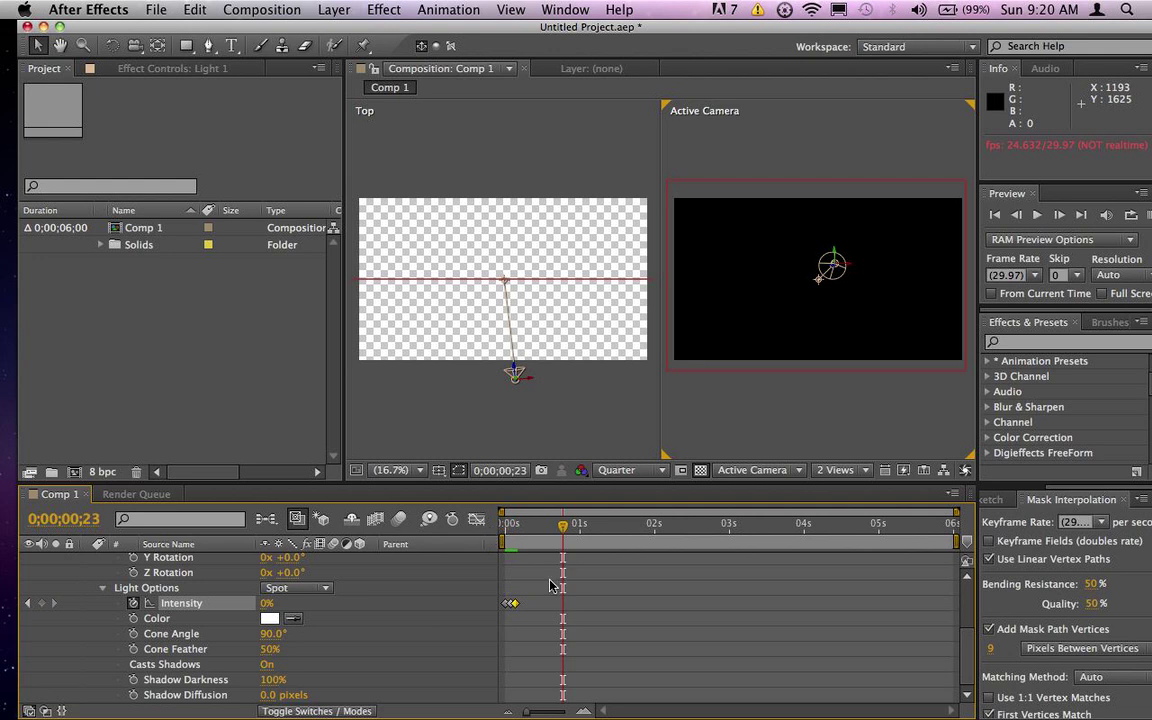
left_click(541, 602)
left_click(512, 603)
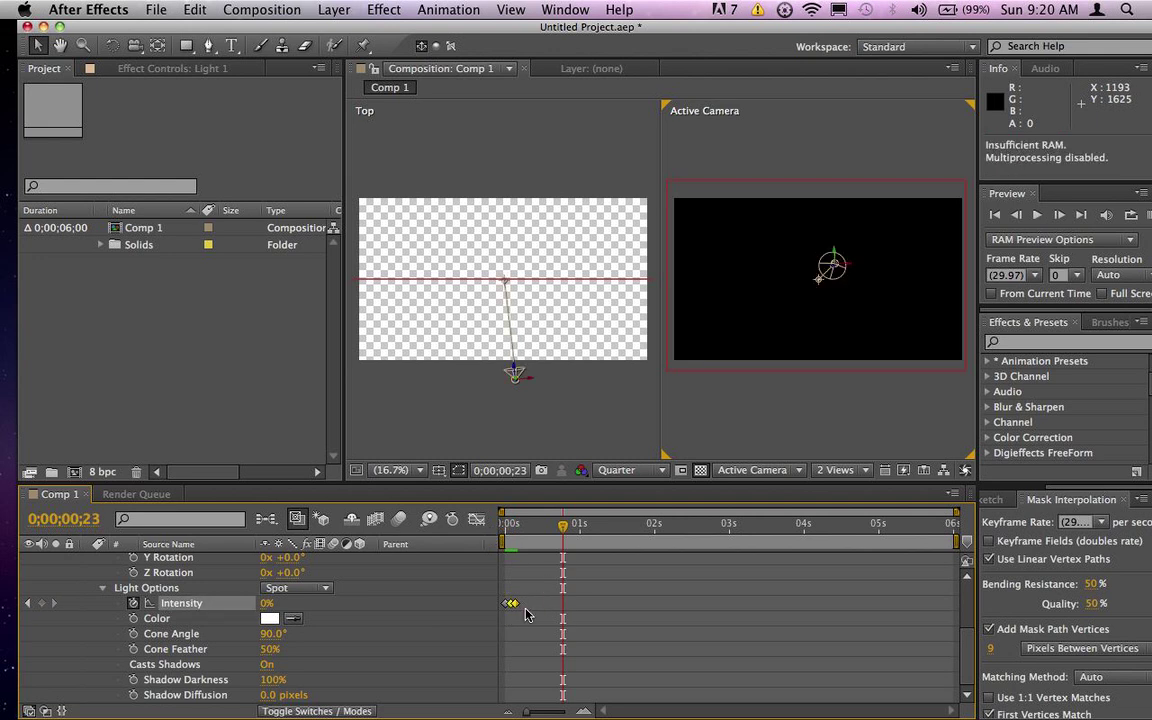
left_click(527, 609)
left_click(512, 604)
left_click(507, 607)
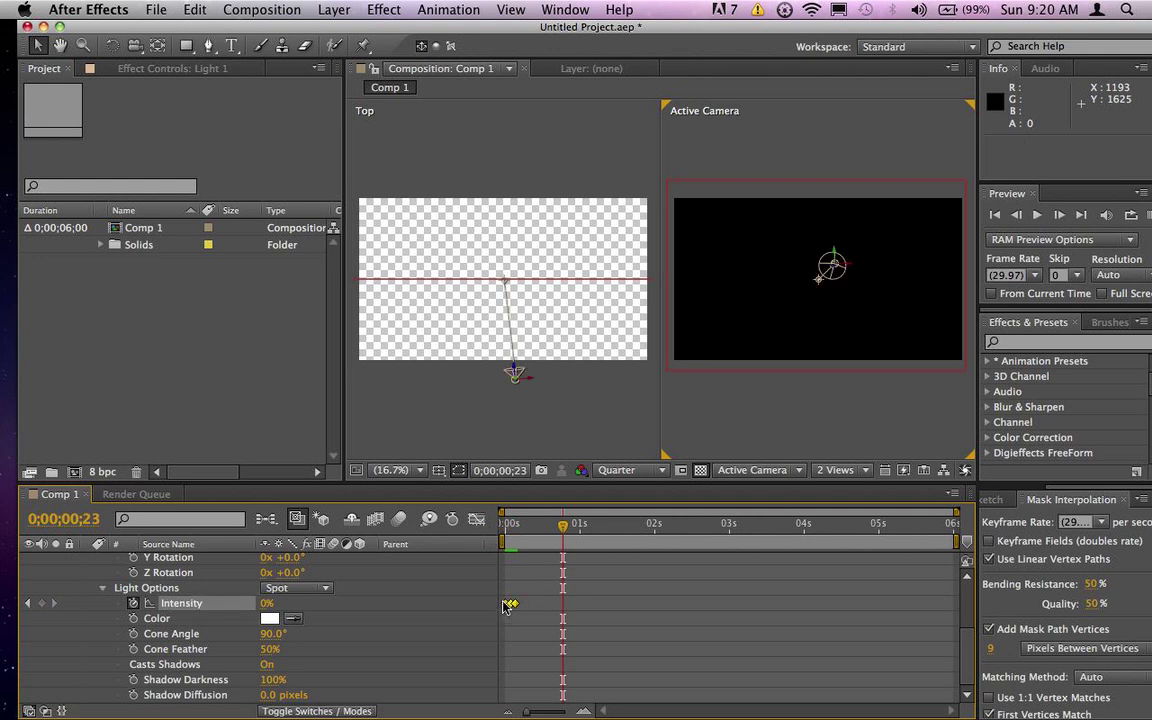
Copy the three flash keyframes, paste them at frames 11 and 22, and preview.
key("super+c")
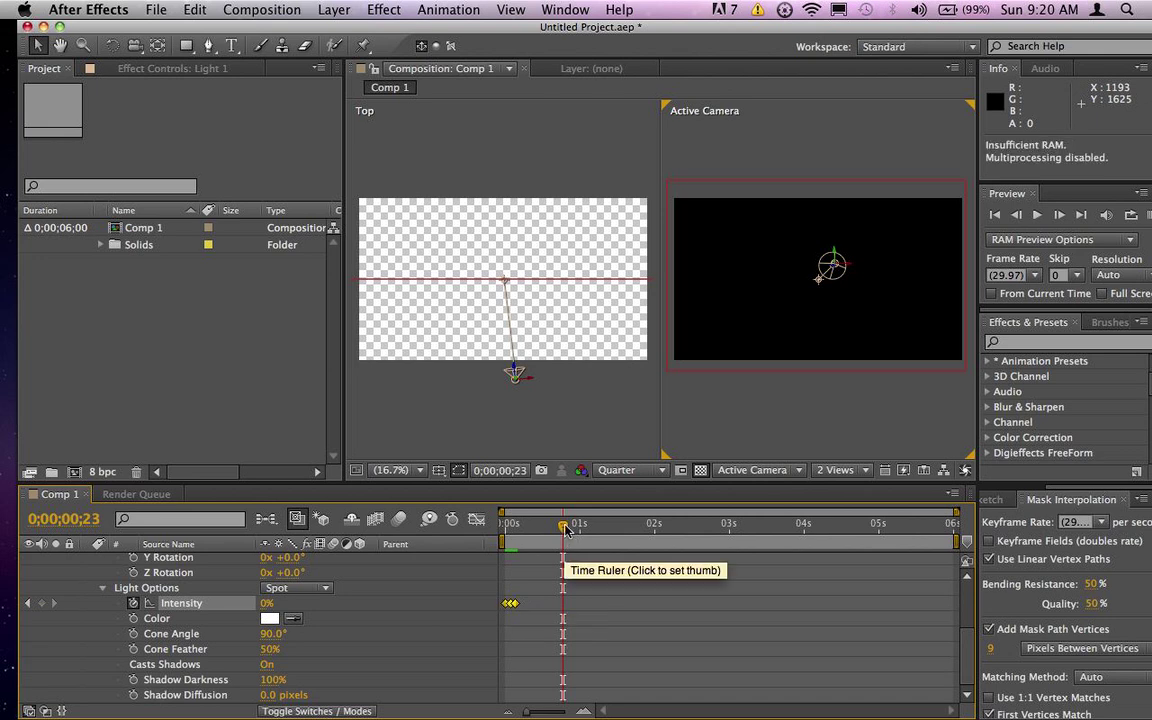
left_click_drag(548, 530, 537, 532)
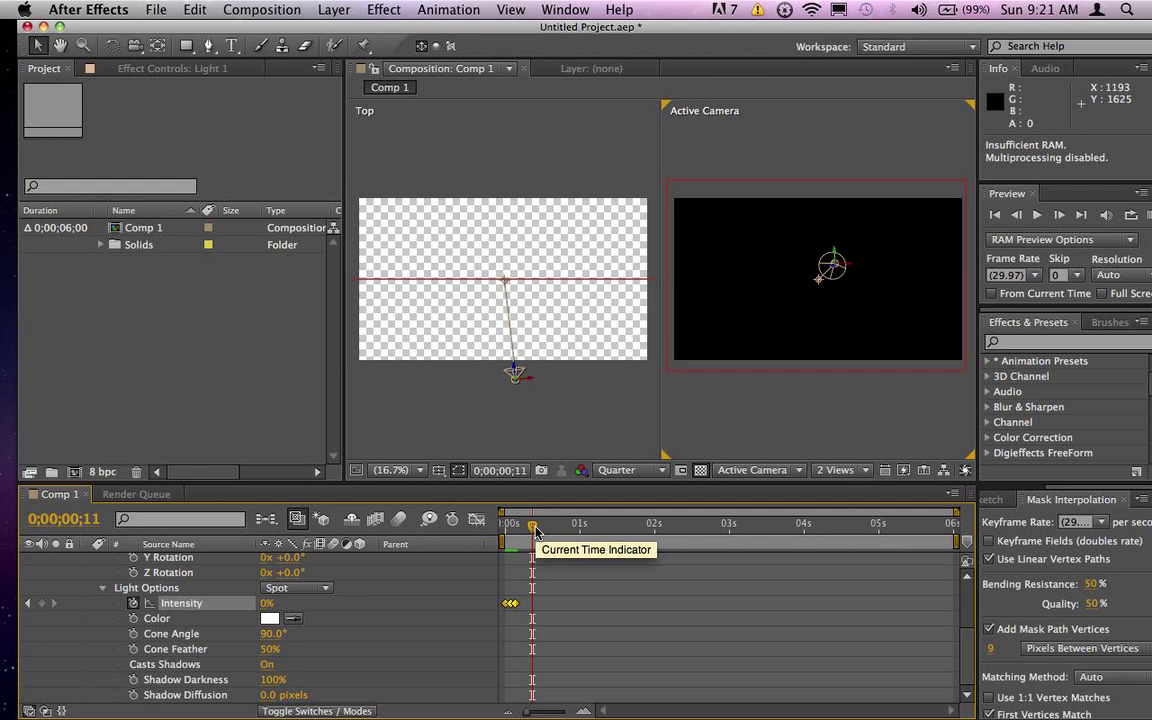
key("super+v")
left_click_drag(538, 529, 563, 532)
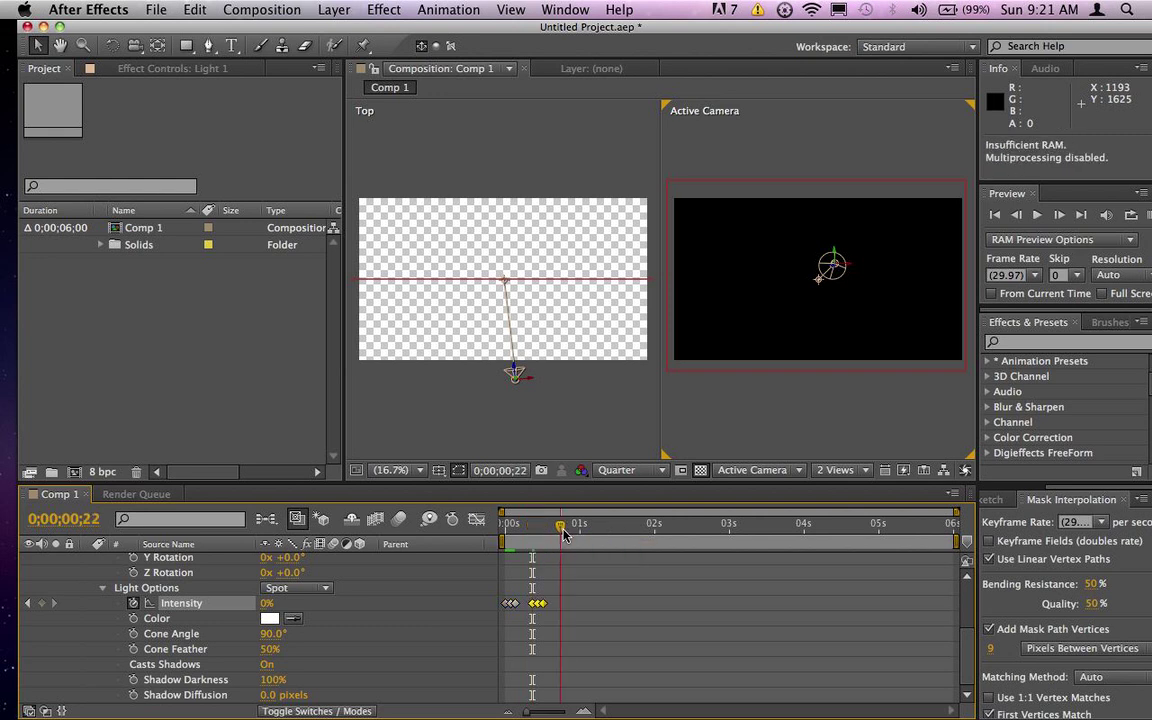
key("super+v")
key("space")
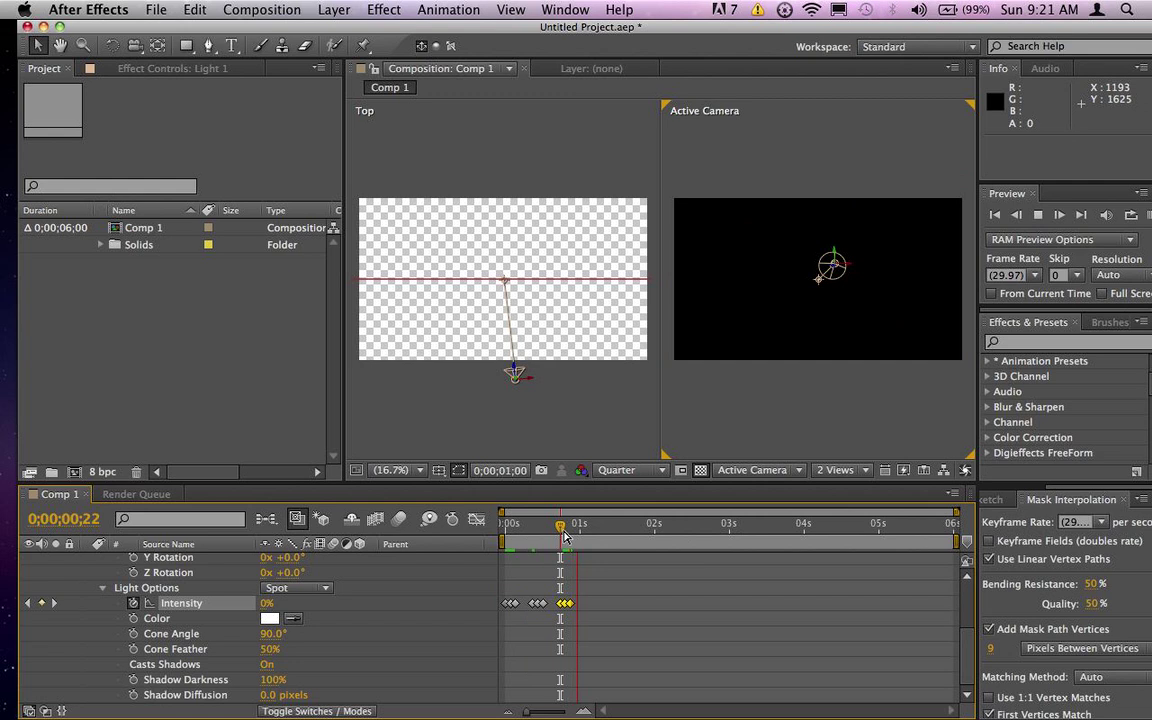
Preview the triple flash from the start, then select and copy all nine Intensity keyframes.
left_click(507, 530)
key("space")
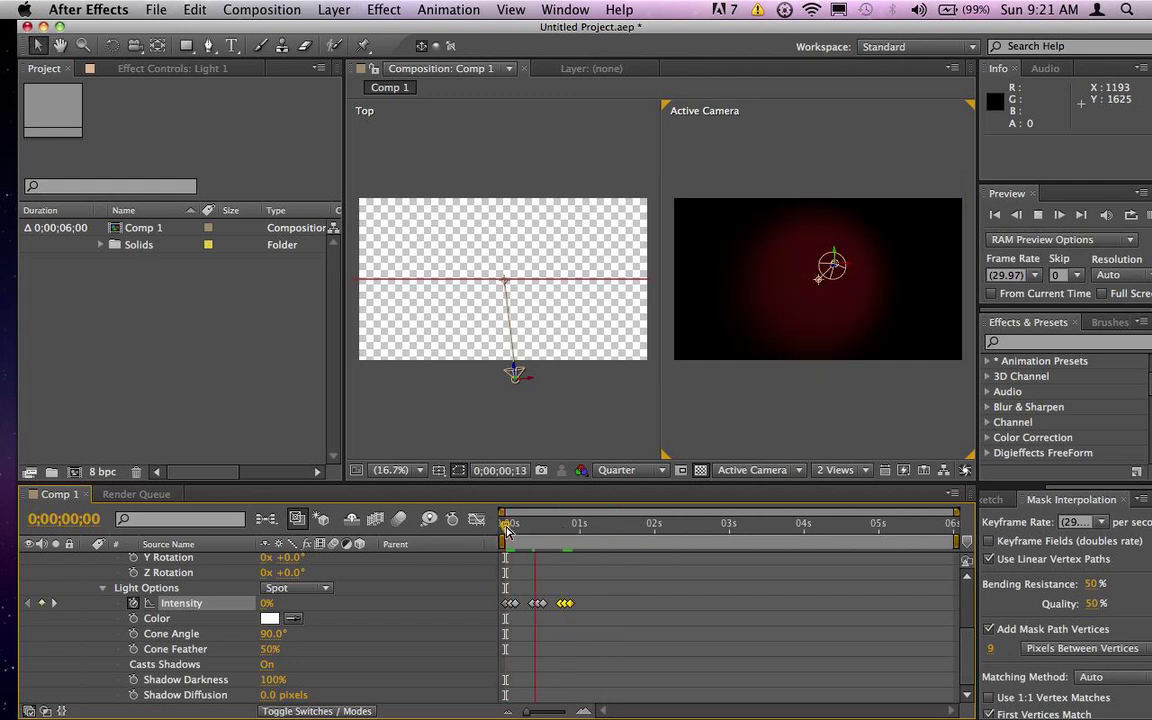
key("space")
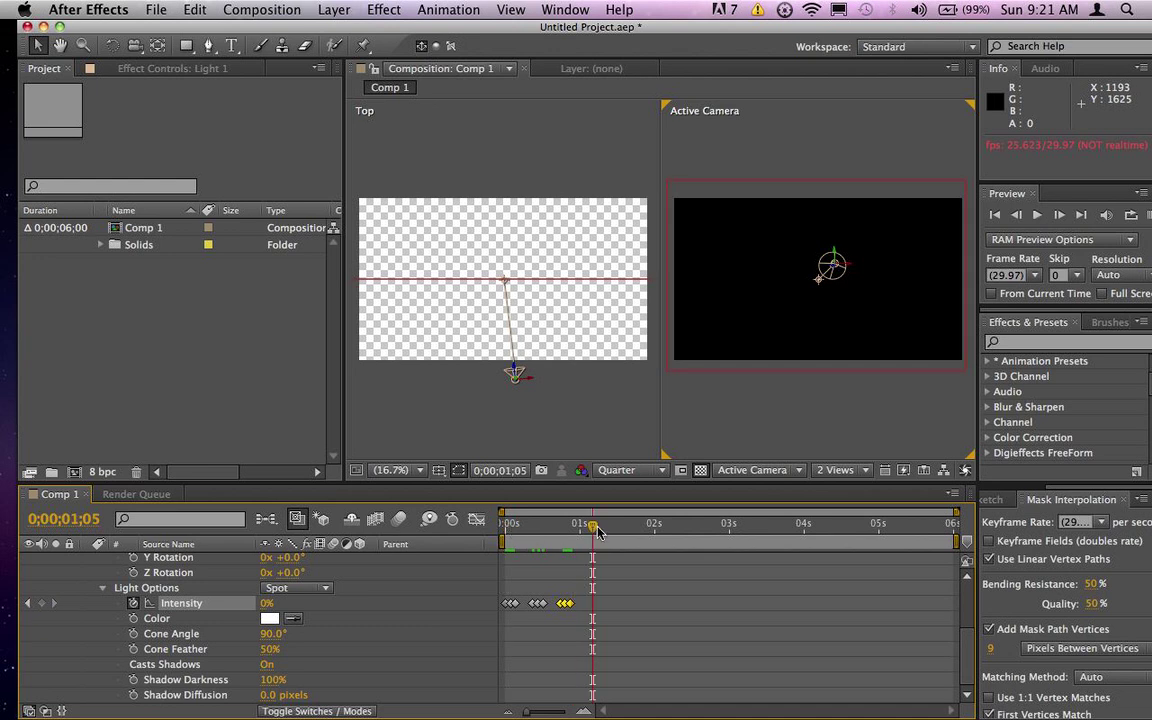
left_click_drag(598, 532, 540, 530)
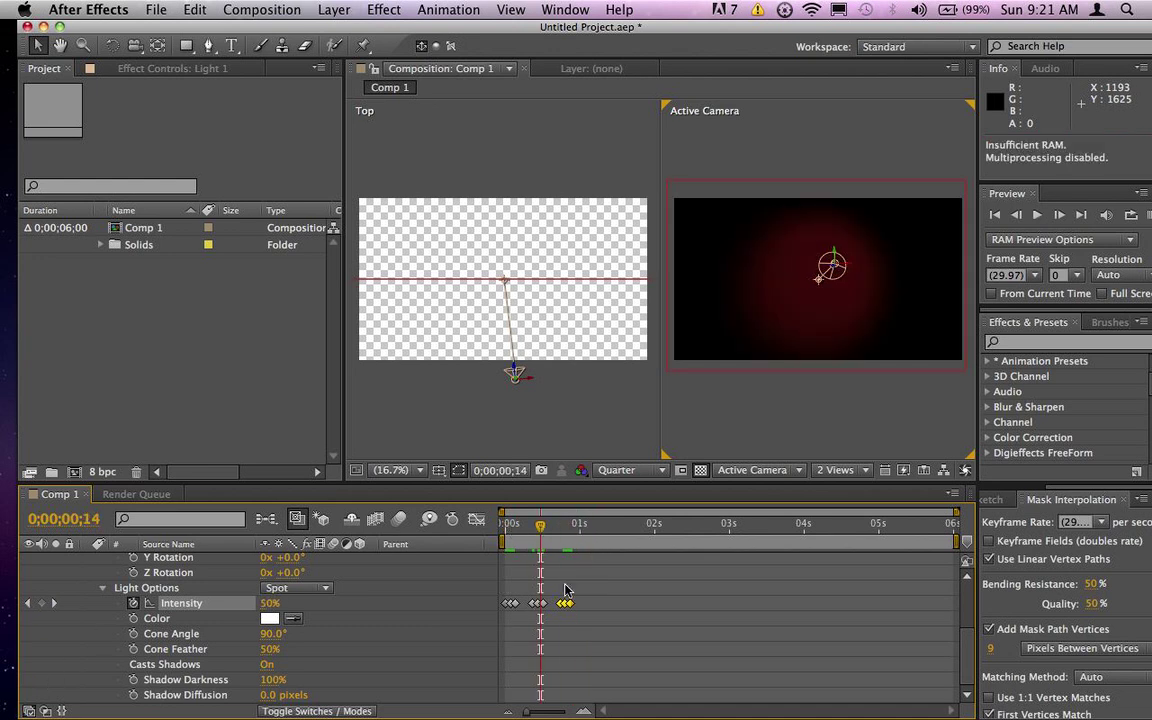
left_click_drag(600, 595, 505, 616)
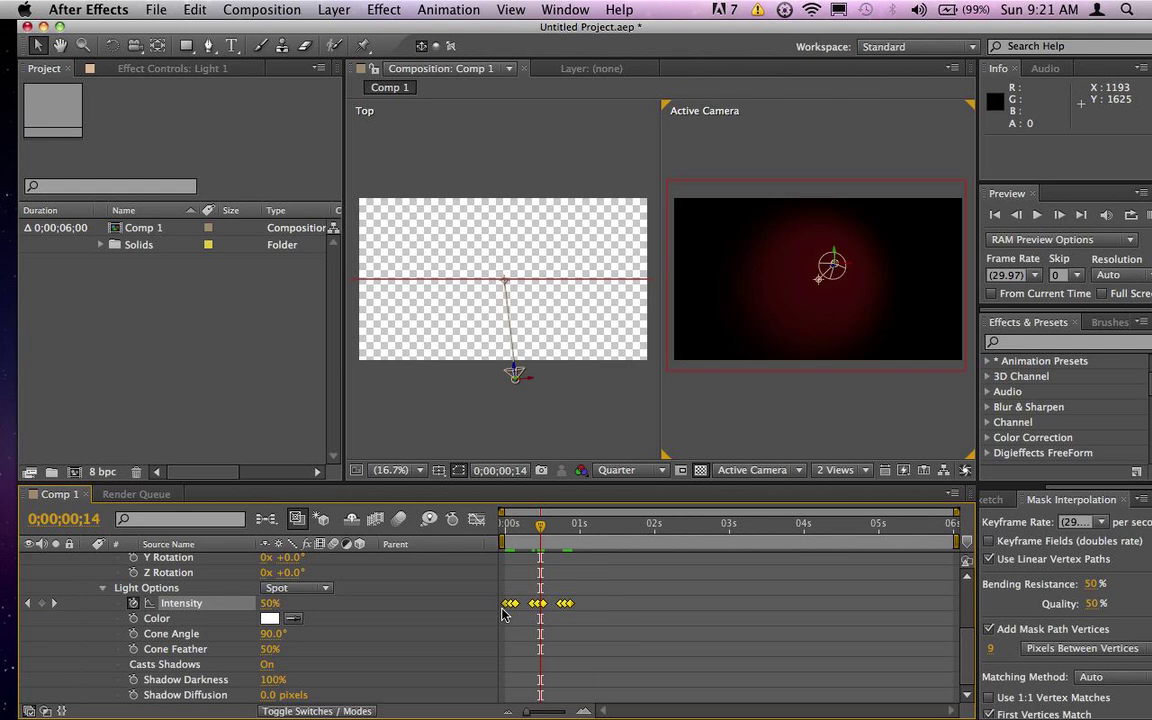
key("cmd+c")
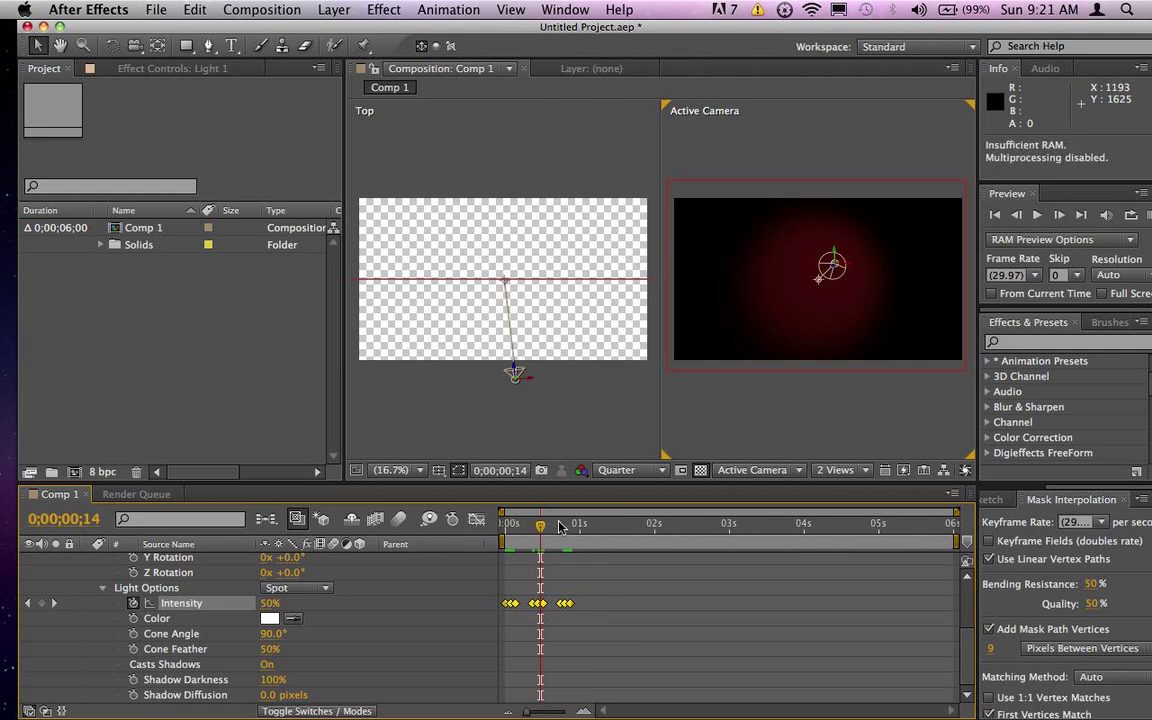
Paste the nine keyframes at 0;00;01;01, about 2 seconds, 0;00;03;07, 0;00;04;23 and 0;00;04;05.
left_click(583, 525)
key("cmd+v")
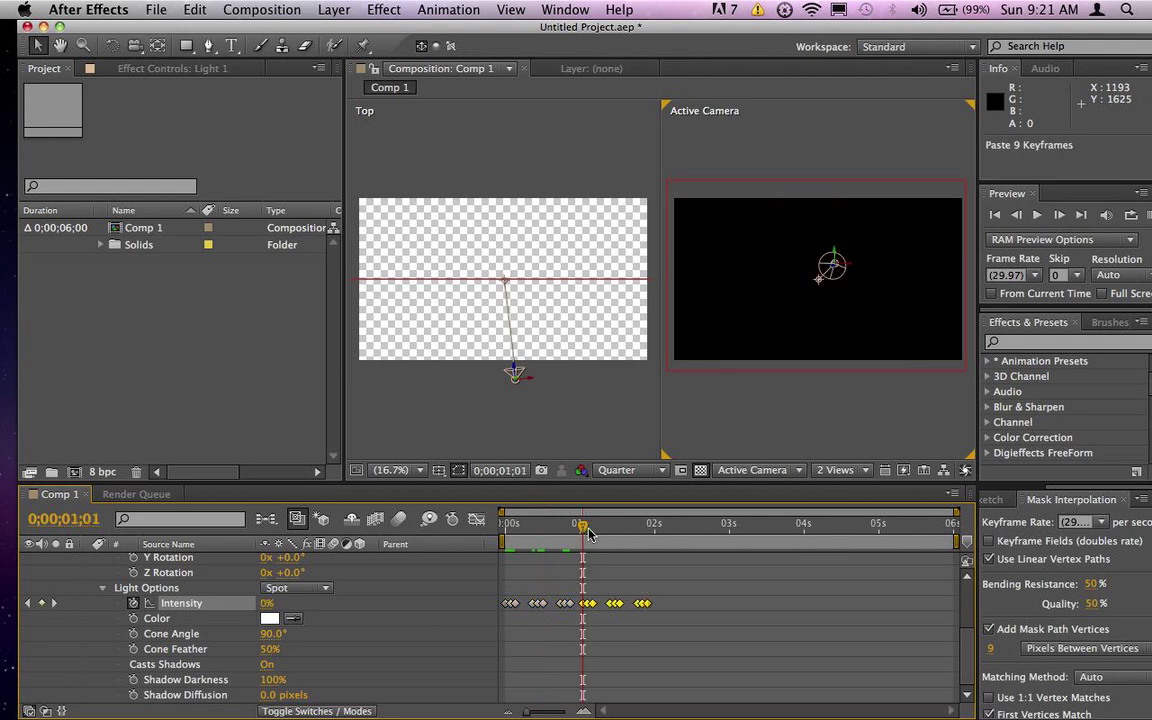
left_click(663, 537)
key("cmd+v")
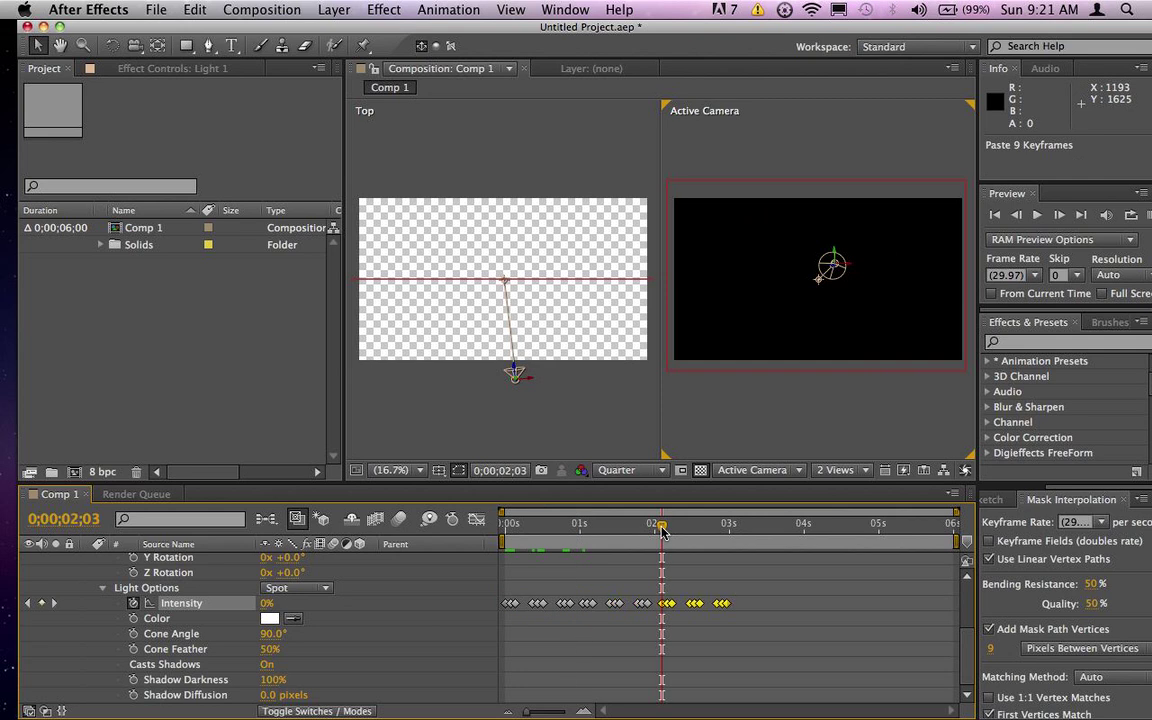
left_click(746, 537)
key("cmd+v")
left_click(863, 527)
key("cmd+v")
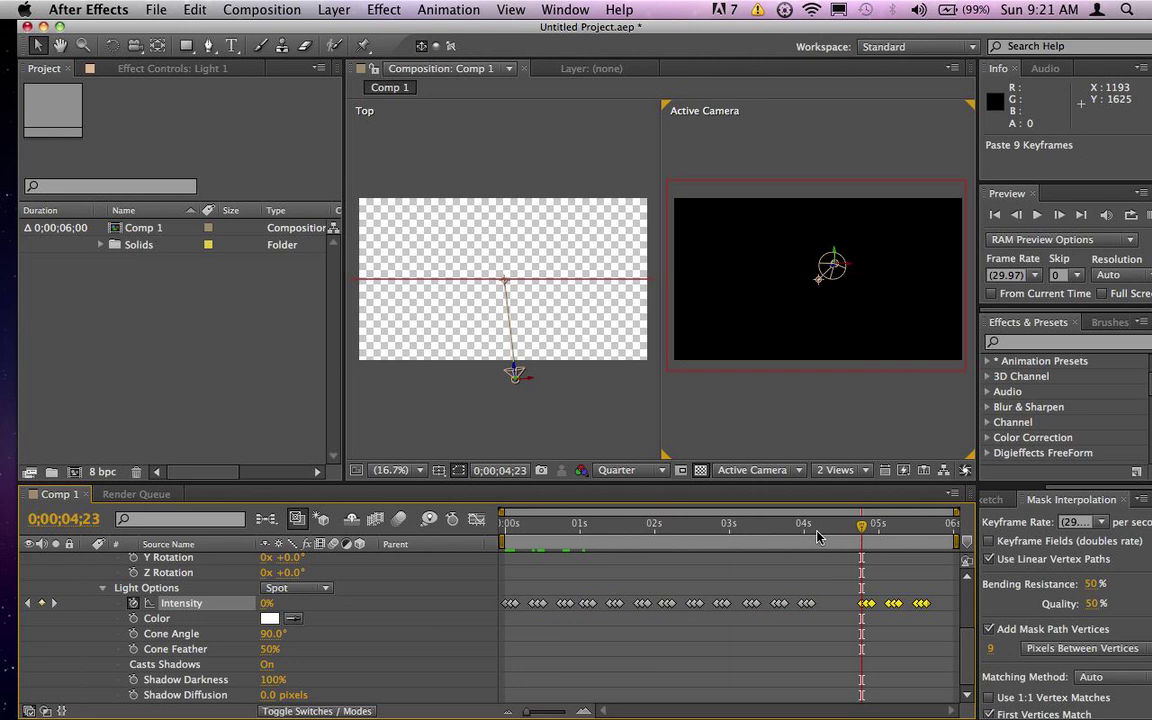
left_click(817, 537)
key("cmd+v")
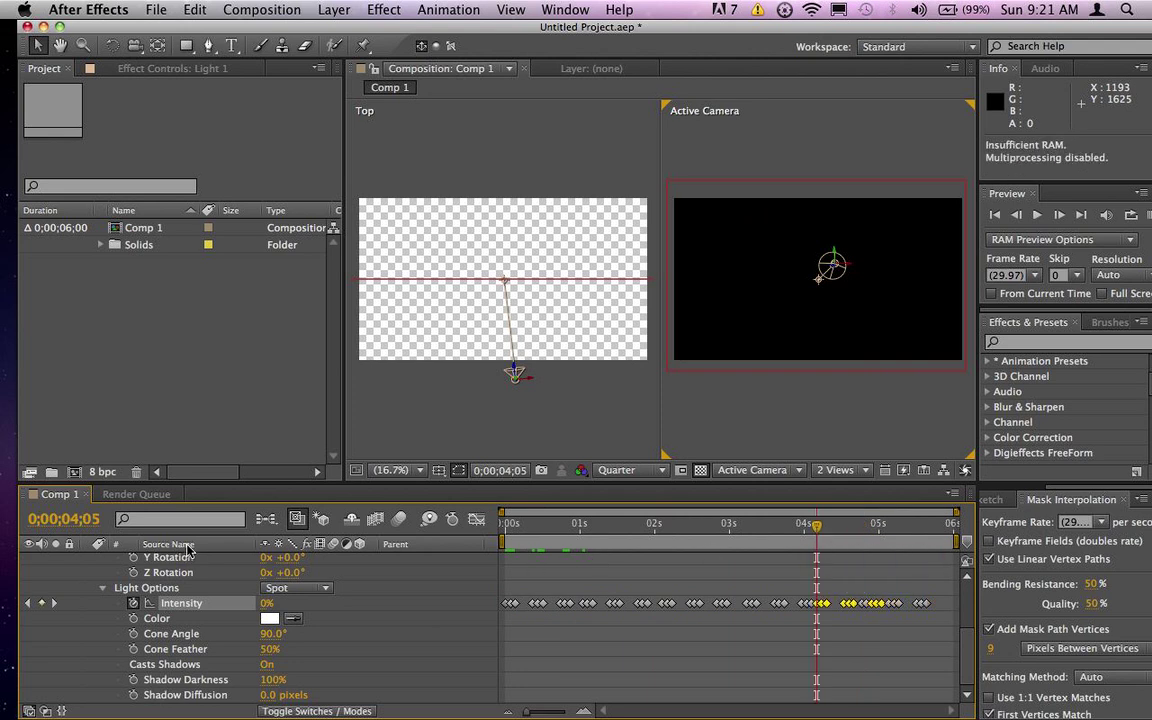
scroll(130, 600, "up", 3)
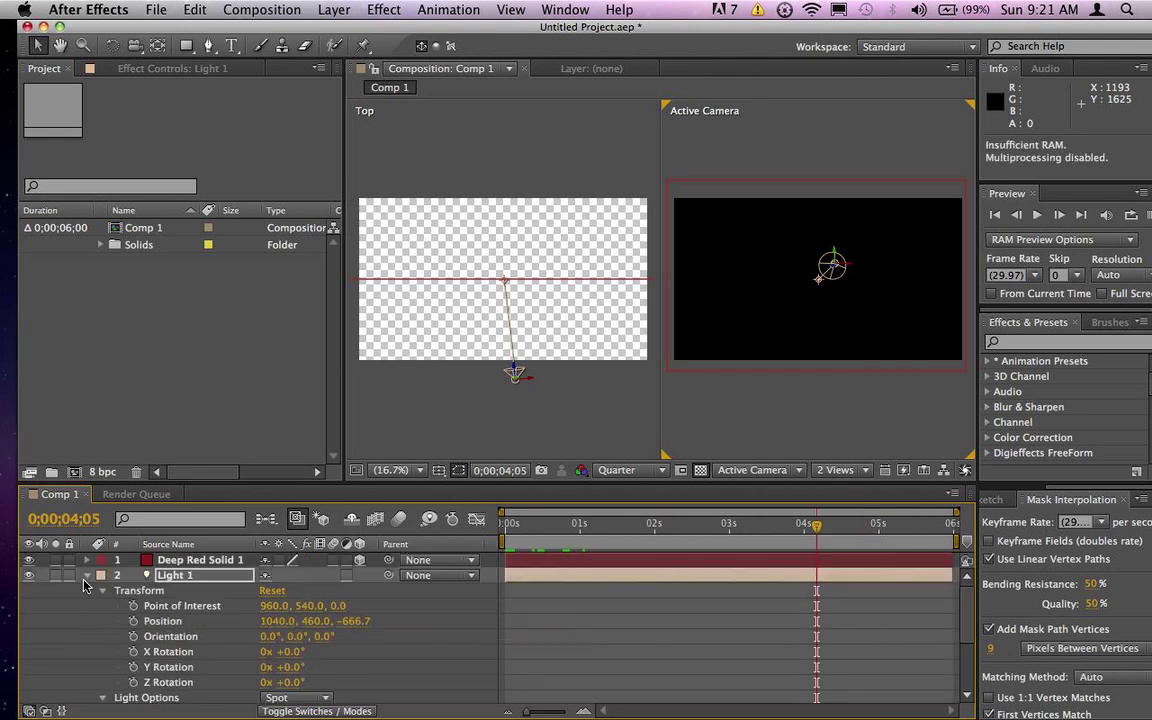
Collapse Light 1's properties and play the flicker back from near the start.
left_click(90, 588)
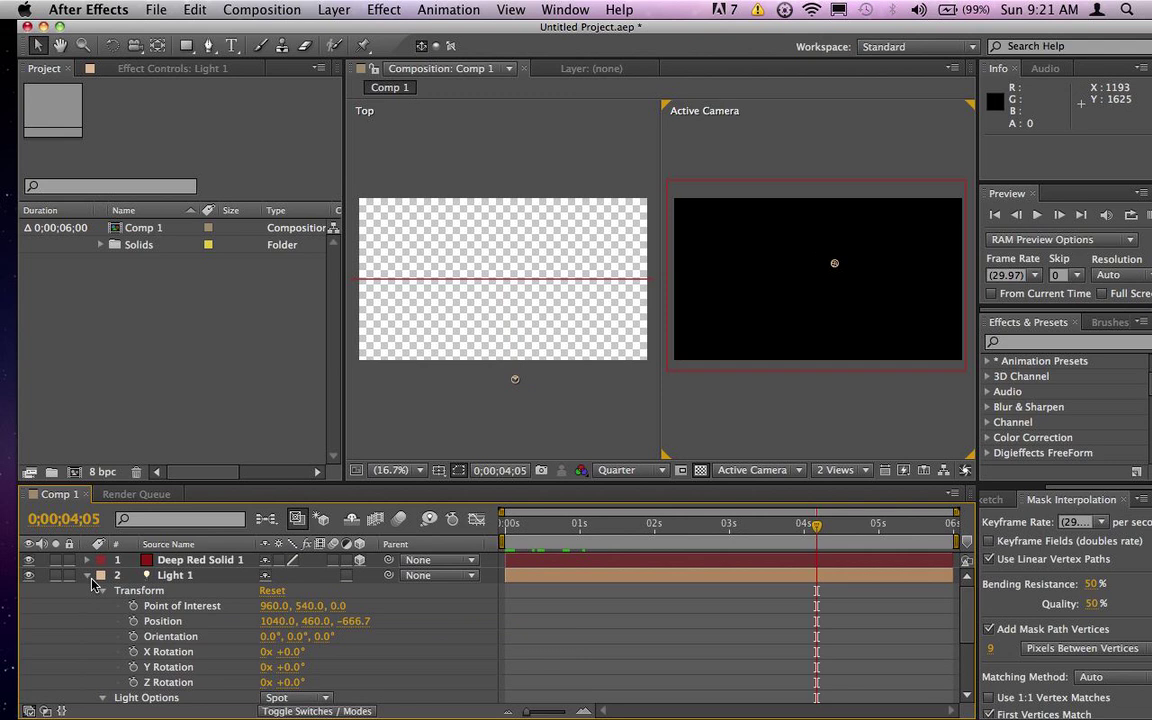
left_click(88, 576)
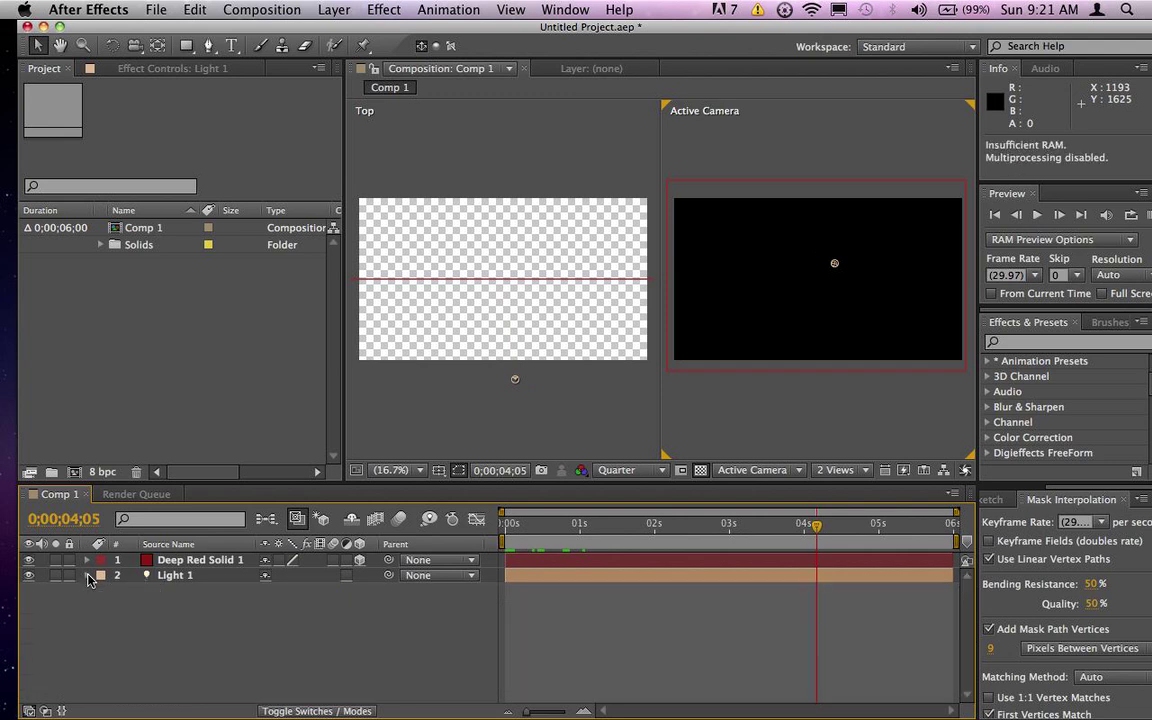
left_click(88, 576)
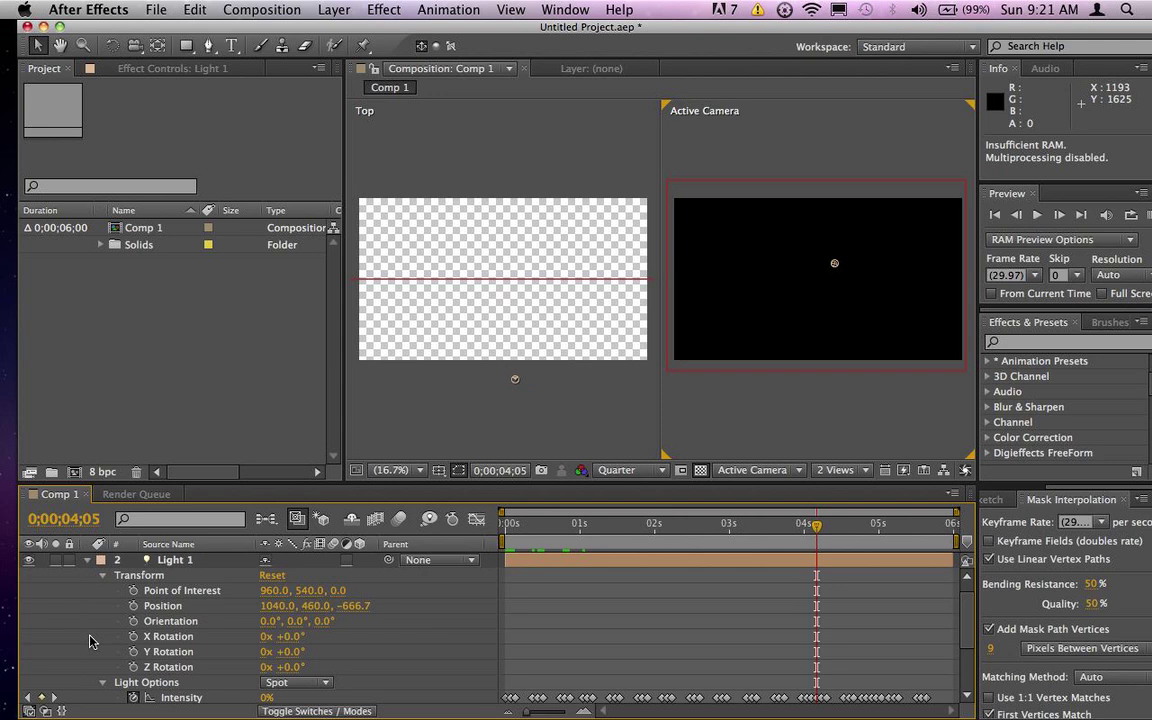
scroll(90, 641, "down", 3)
scroll(89, 641, "up", 3)
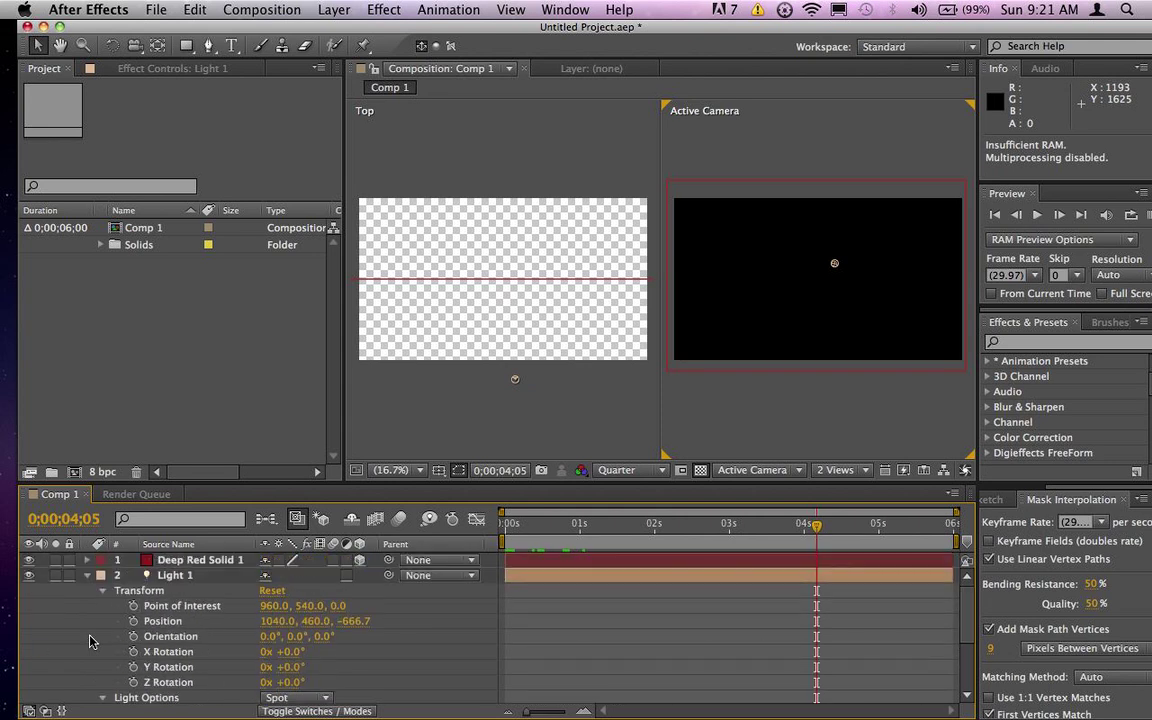
left_click(87, 578)
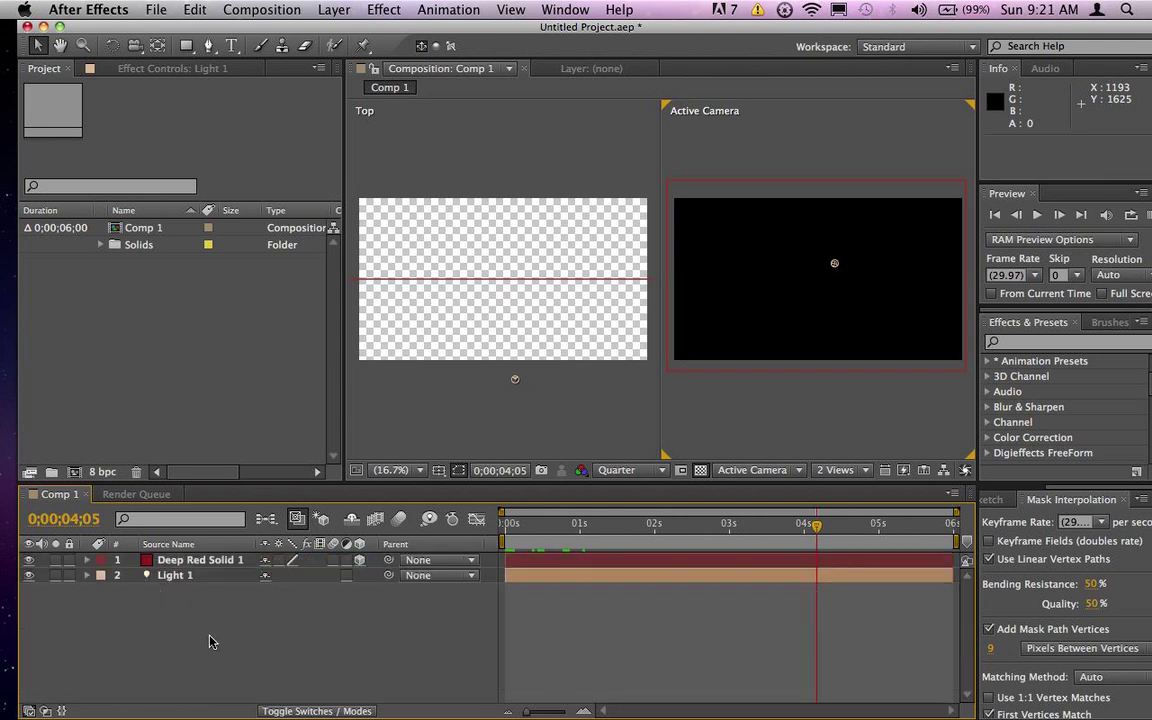
left_click_drag(815, 530, 512, 539)
key("space")
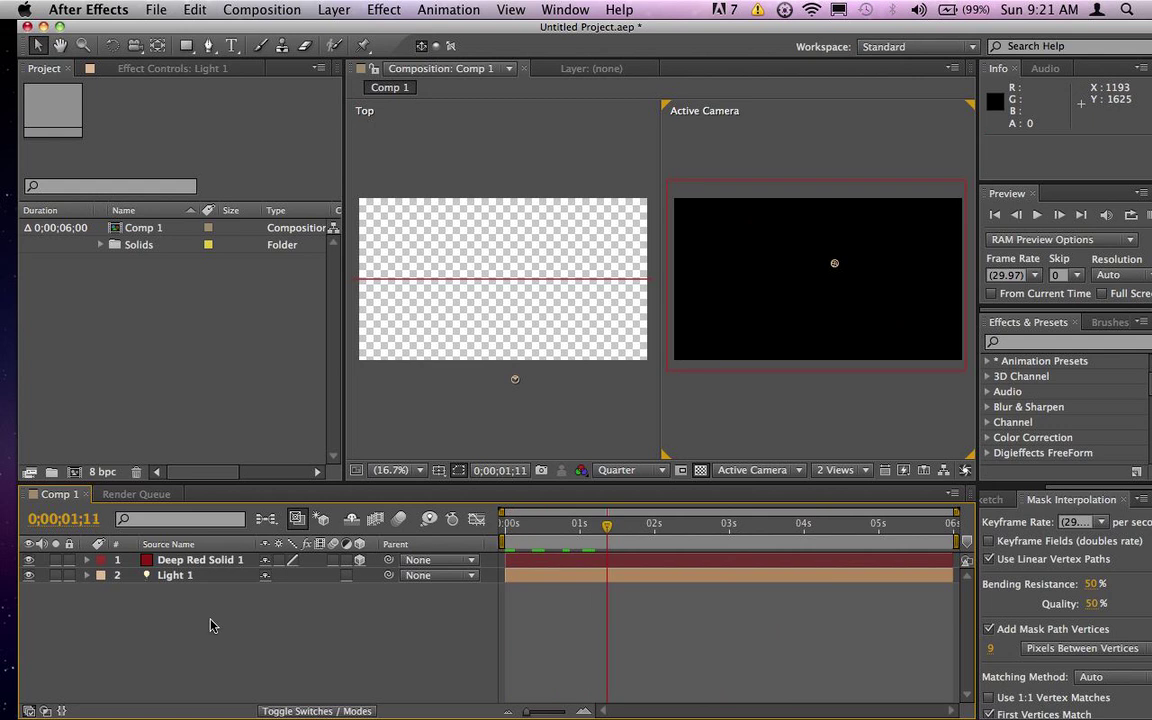
Add Light 2 through Layer > New > Light, keeping the default Spot settings.
left_click(380, 10)
mouse_move(334, 10)
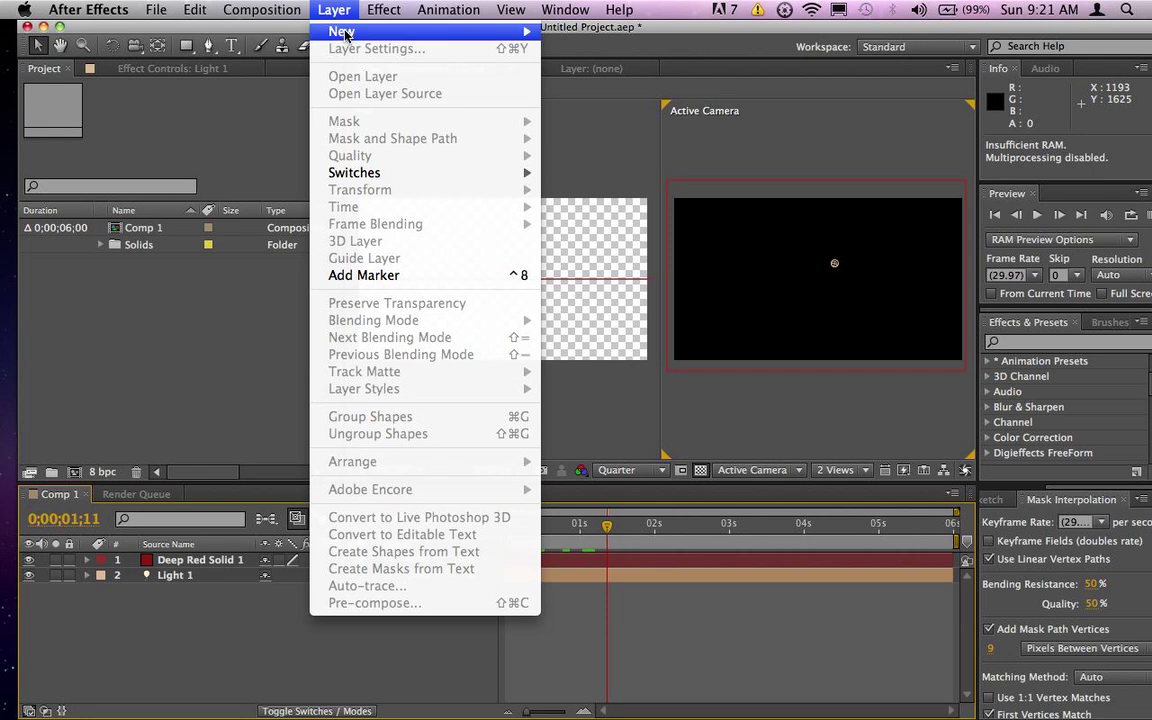
left_click(580, 71)
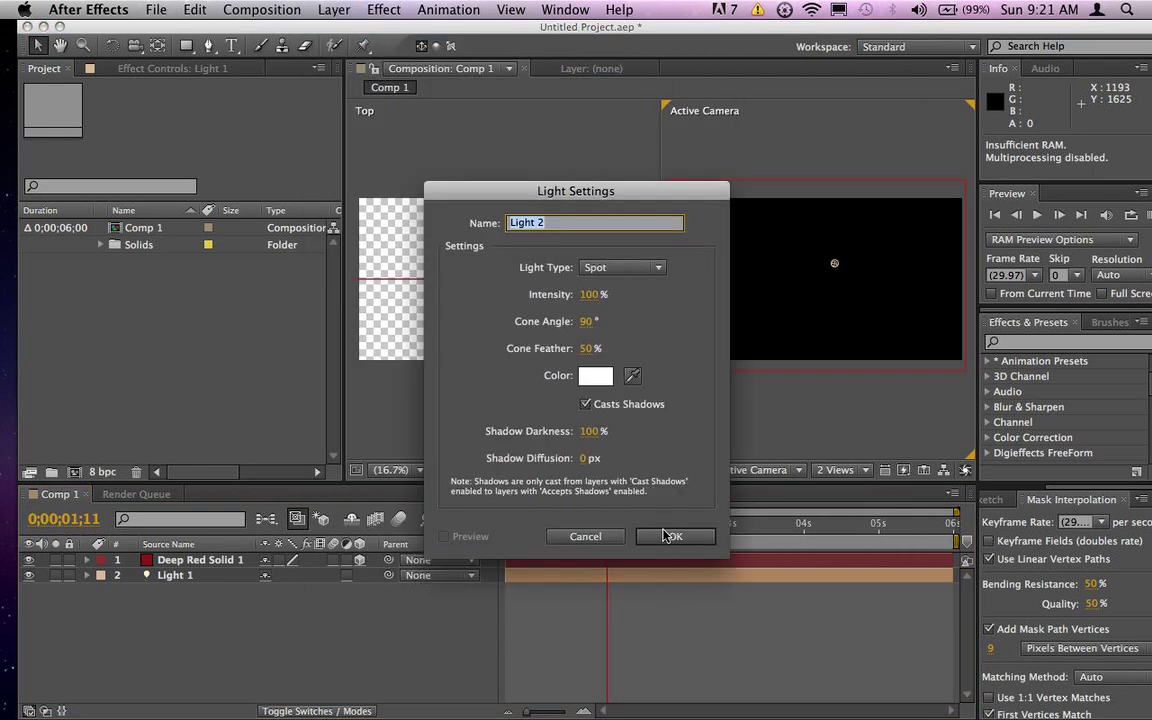
left_click(672, 537)
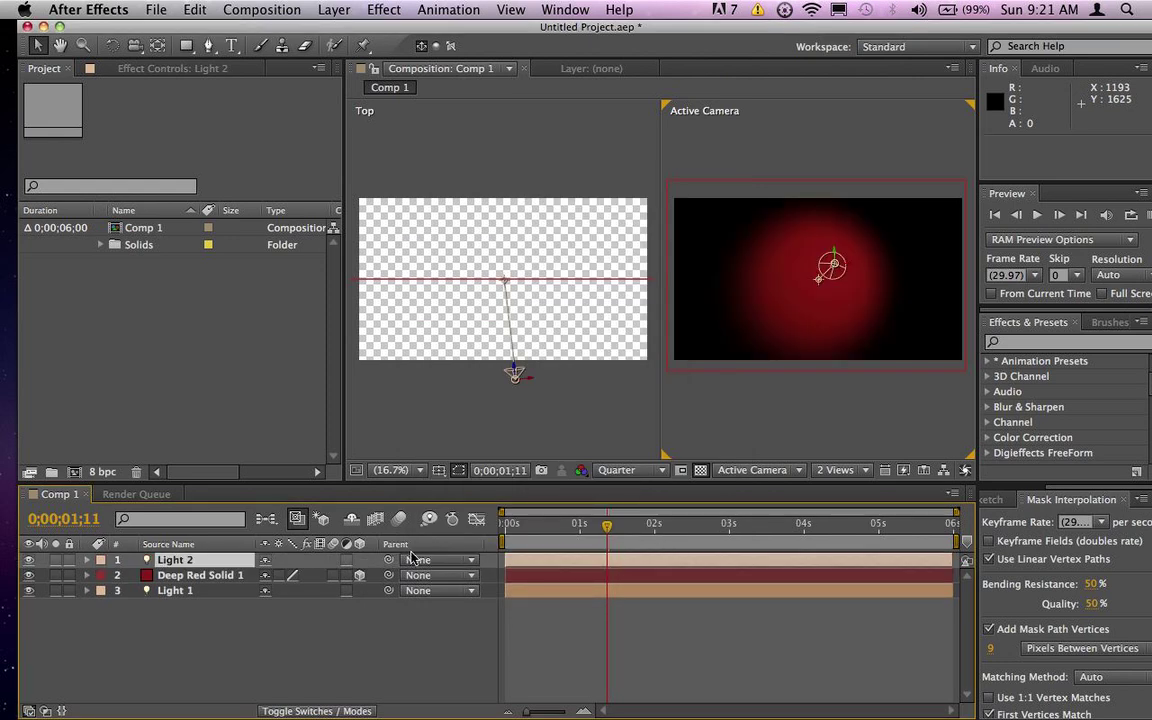
In the Top view, shift Light 2 left and aim its point of interest rightward.
left_click(537, 385)
left_click_drag(537, 385, 447, 383)
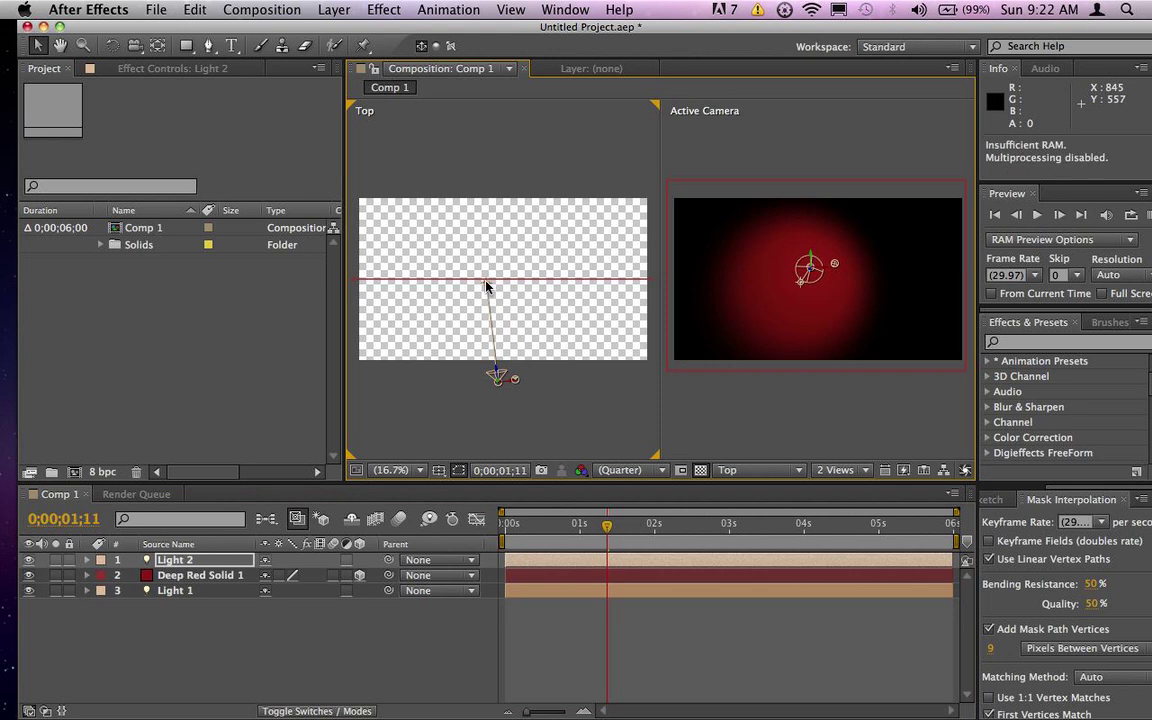
left_click_drag(485, 283, 567, 288)
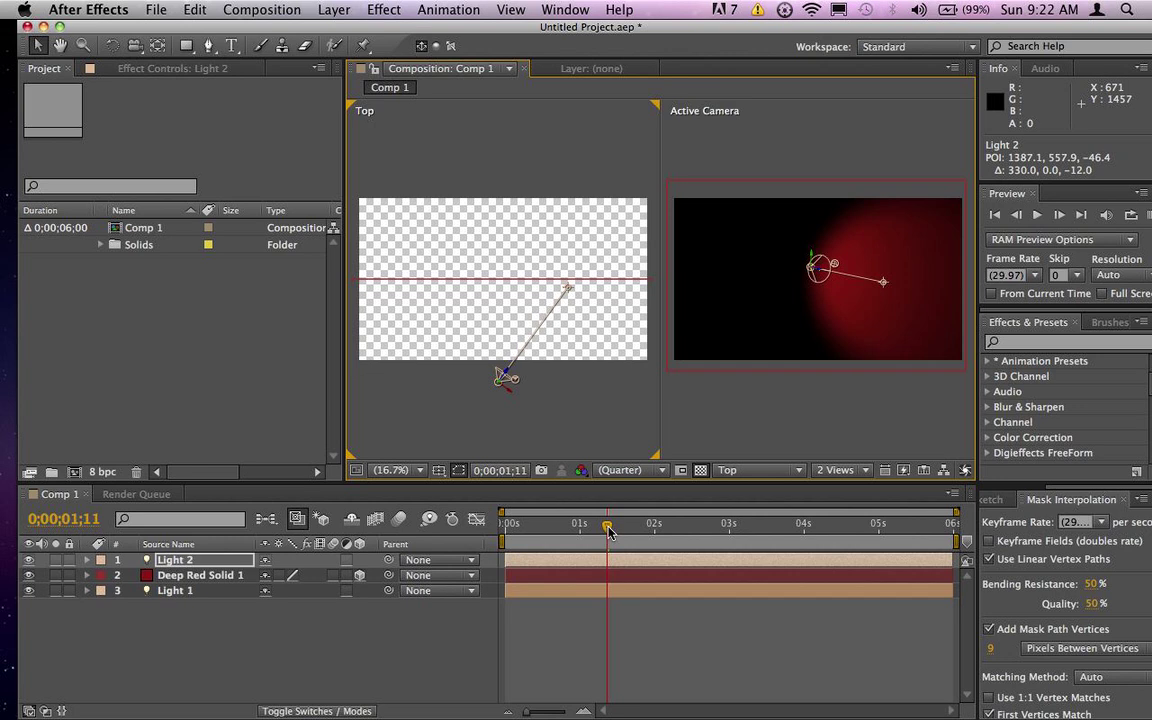
left_click(563, 523)
Jump to the start, expand Light 1's Light Options and copy its 53 Intensity keyframes.
key("Home")
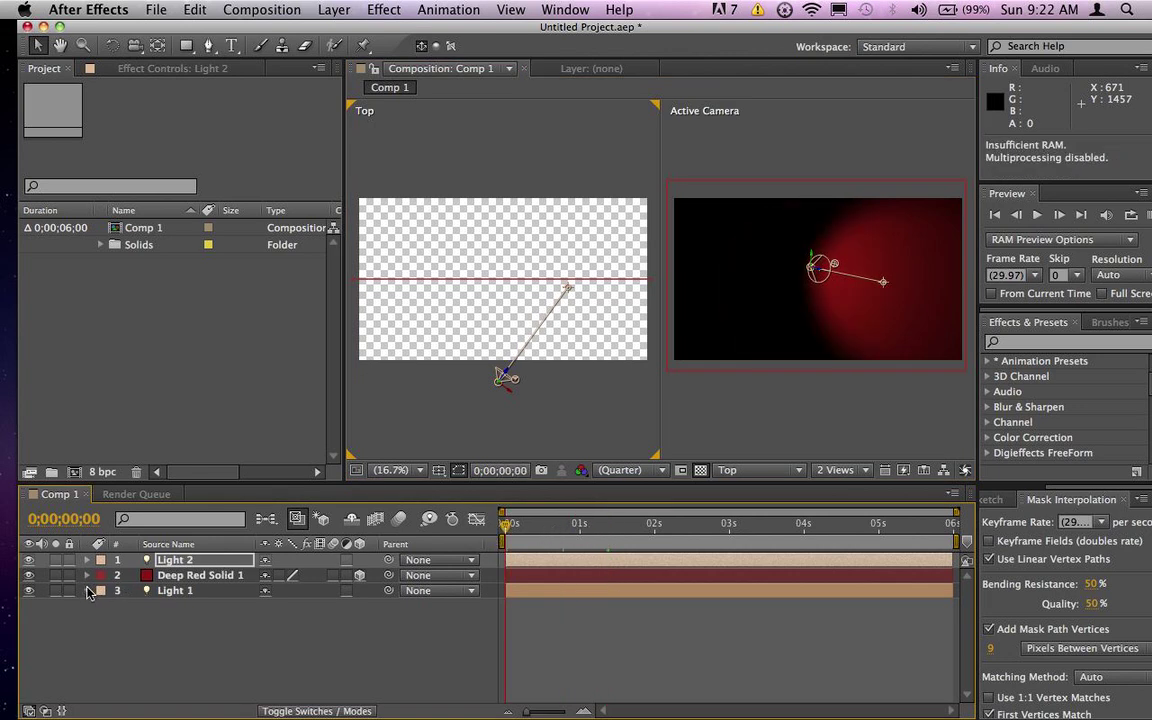
left_click(87, 591)
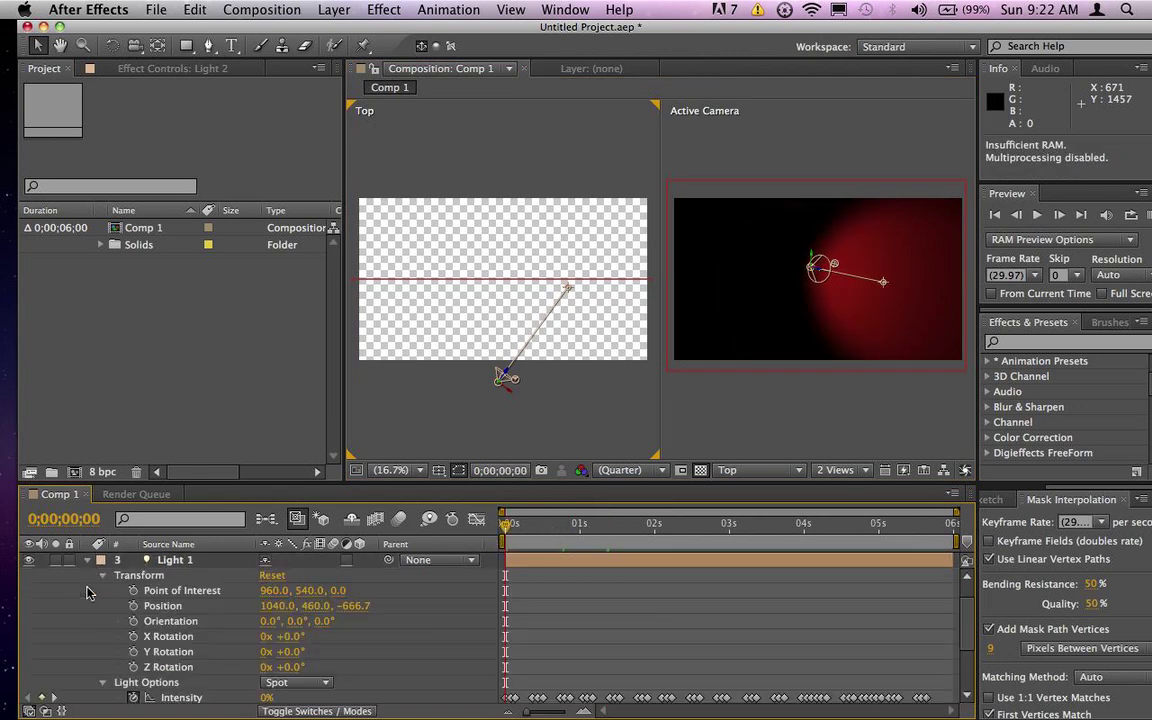
scroll(110, 625, "down", 1)
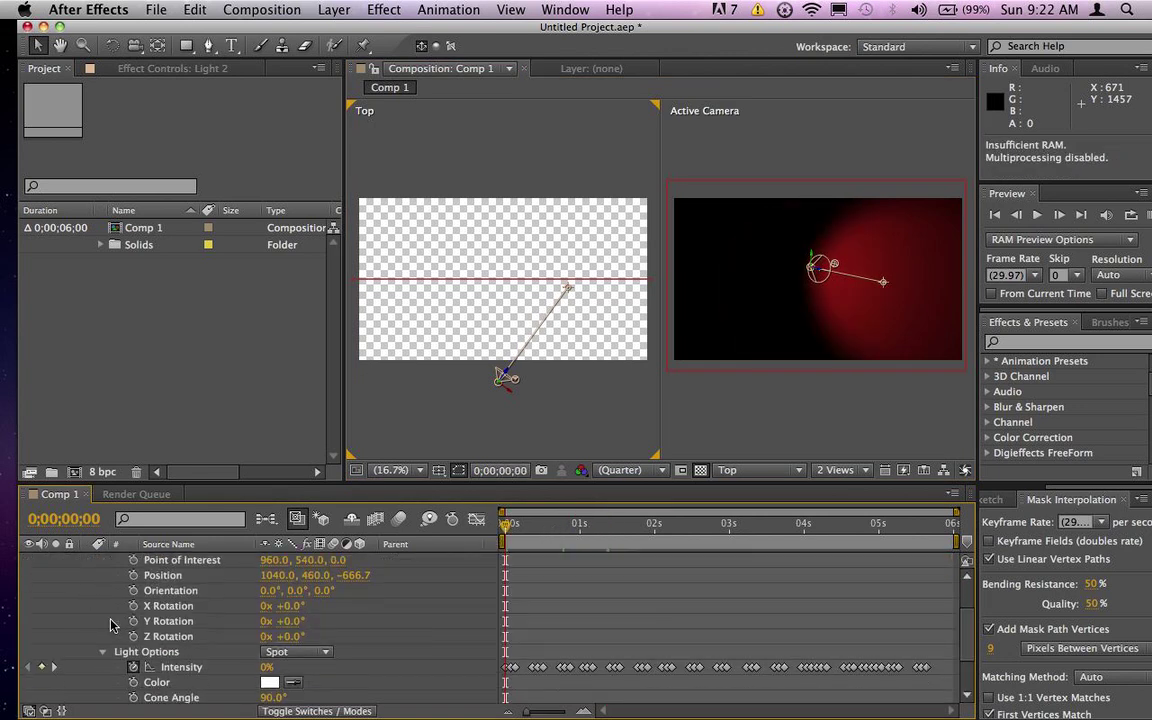
scroll(128, 582, "down", 2)
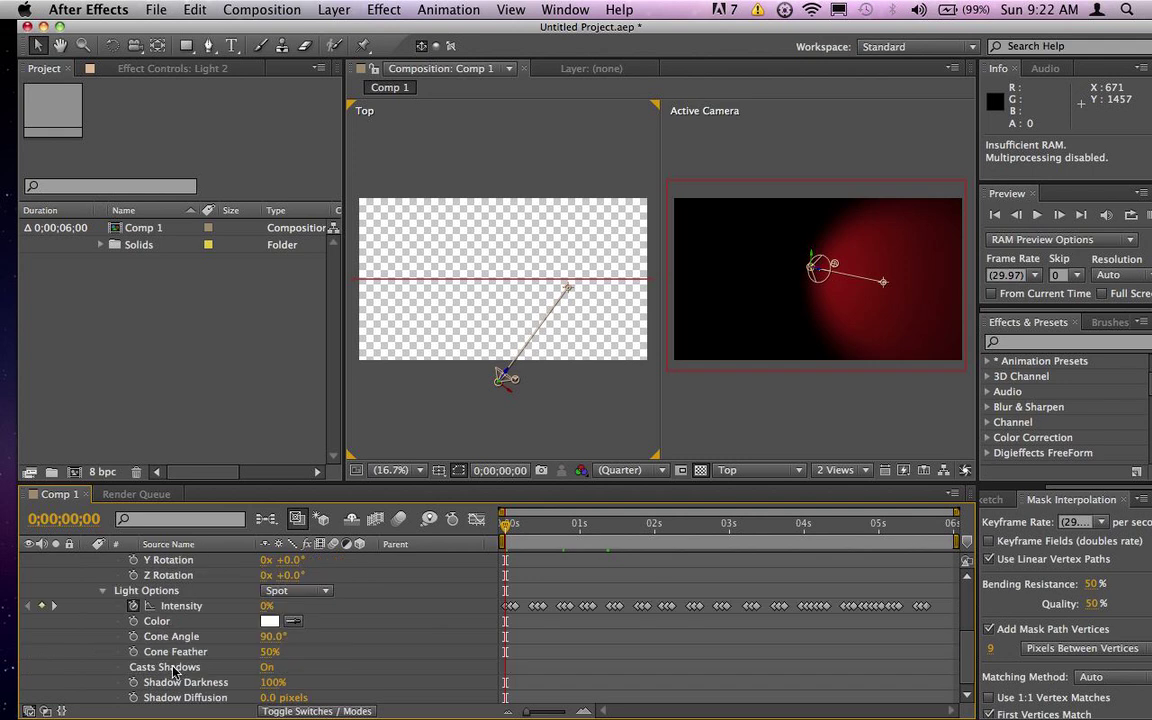
left_click(176, 607)
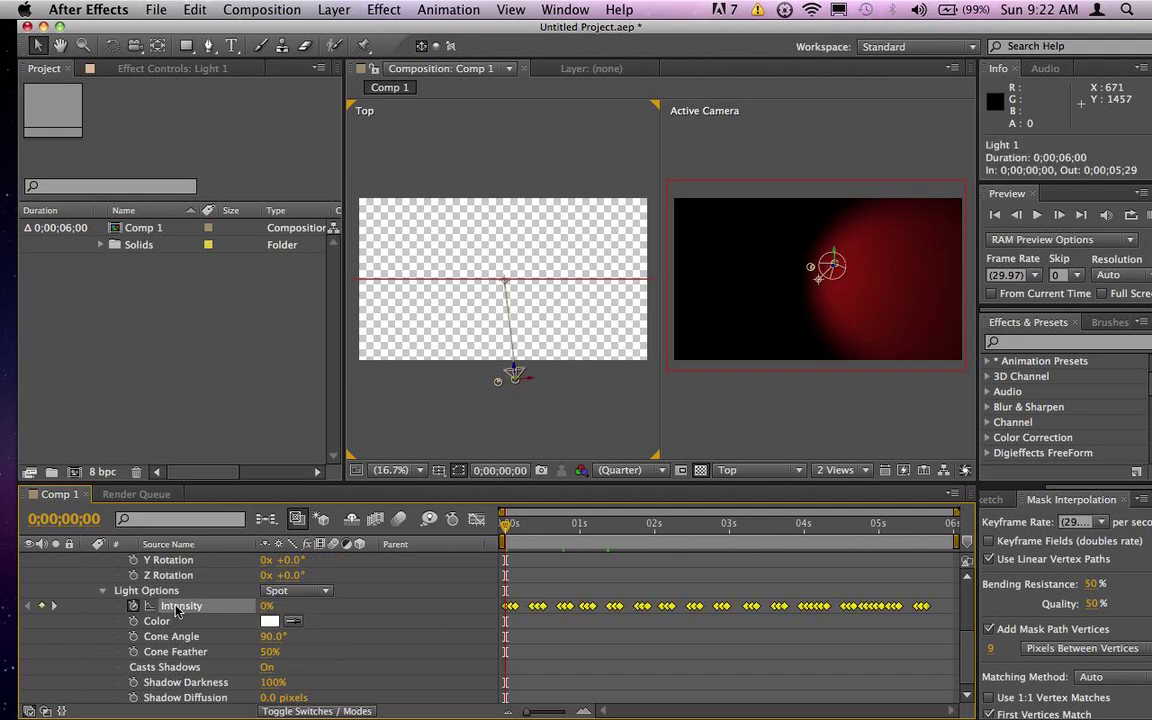
key("cmd+c")
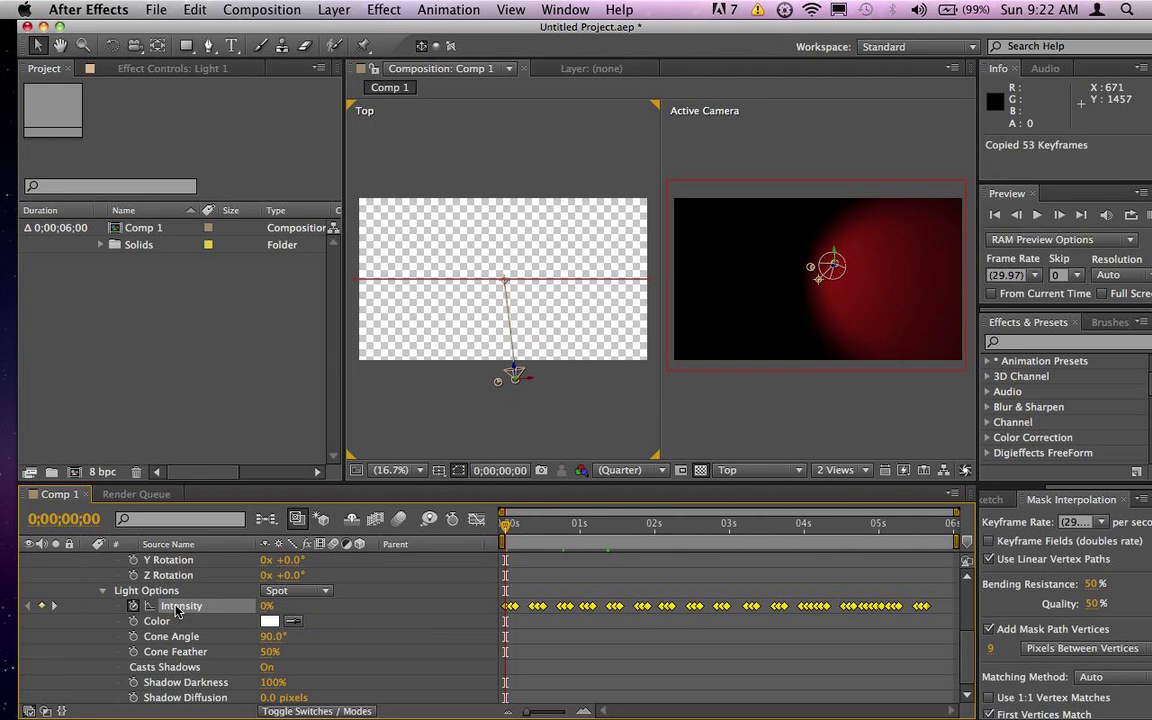
scroll(305, 641, "up", 4)
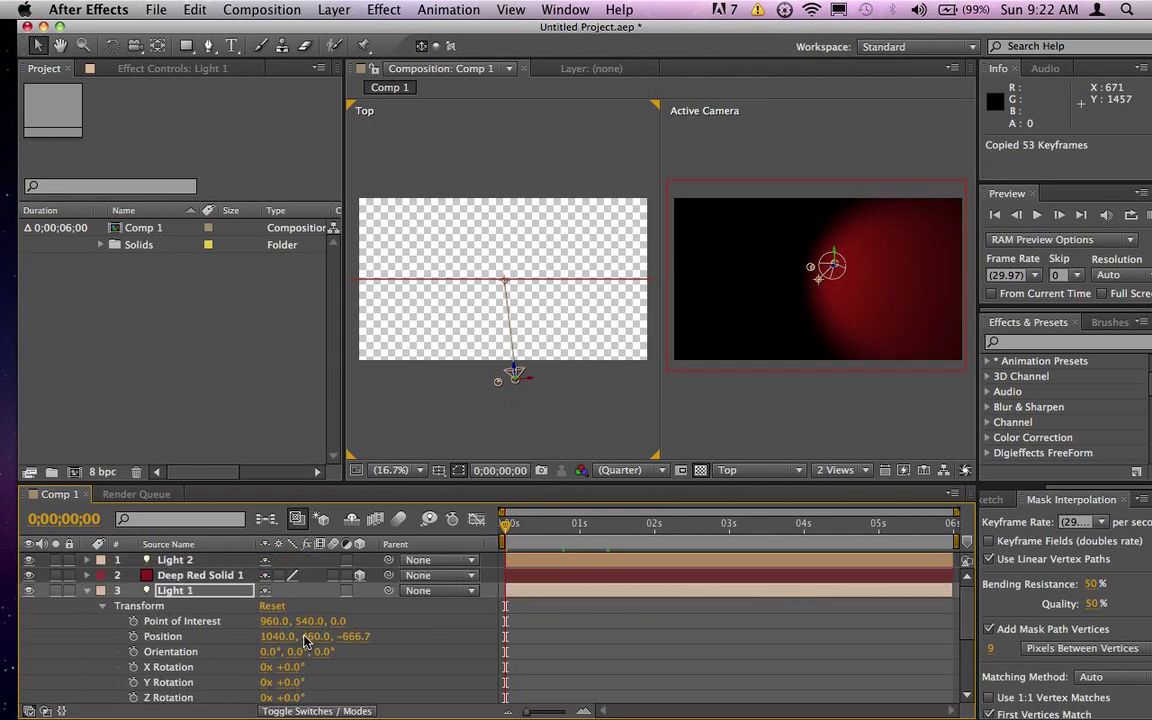
Paste the 53 flicker Intensity keyframes onto Light 2 starting at 0;00;00;06.
left_click(87, 591)
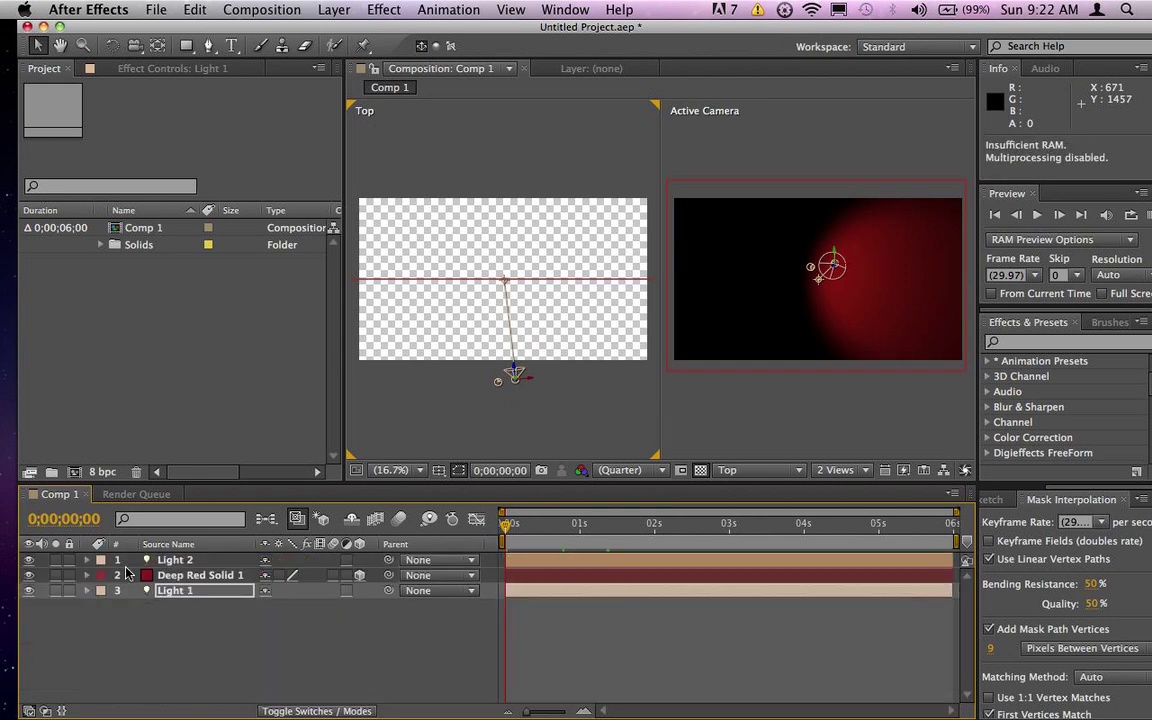
left_click(172, 560)
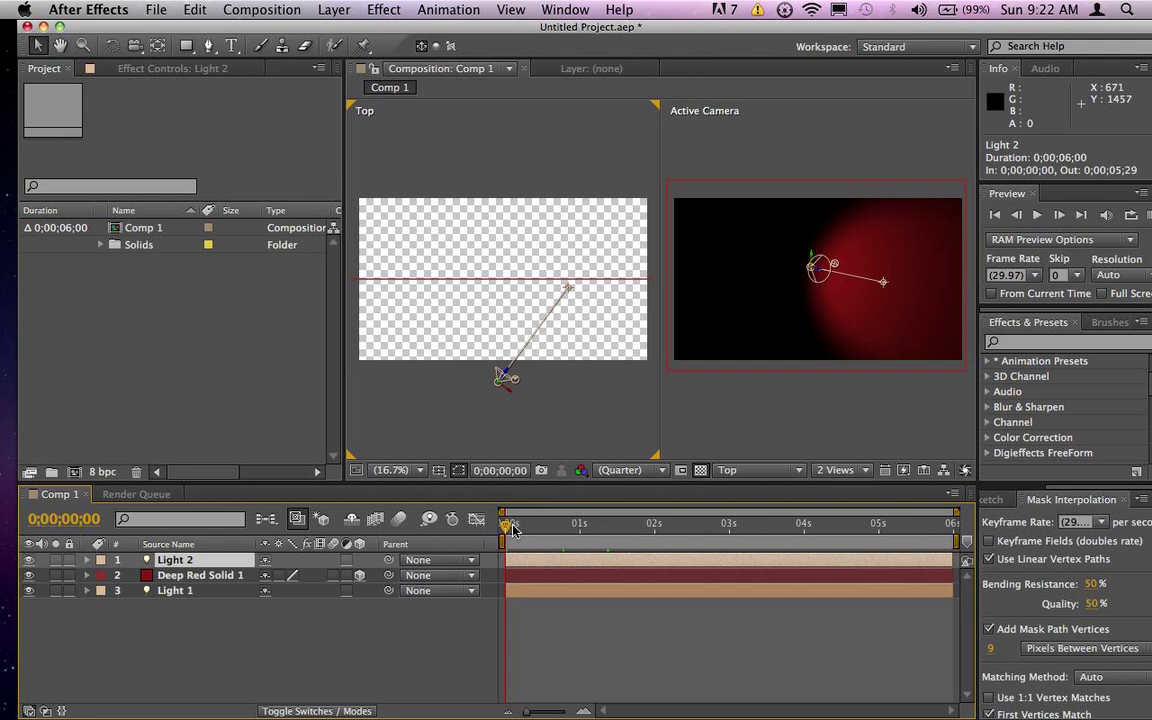
left_click_drag(506, 525, 520, 535)
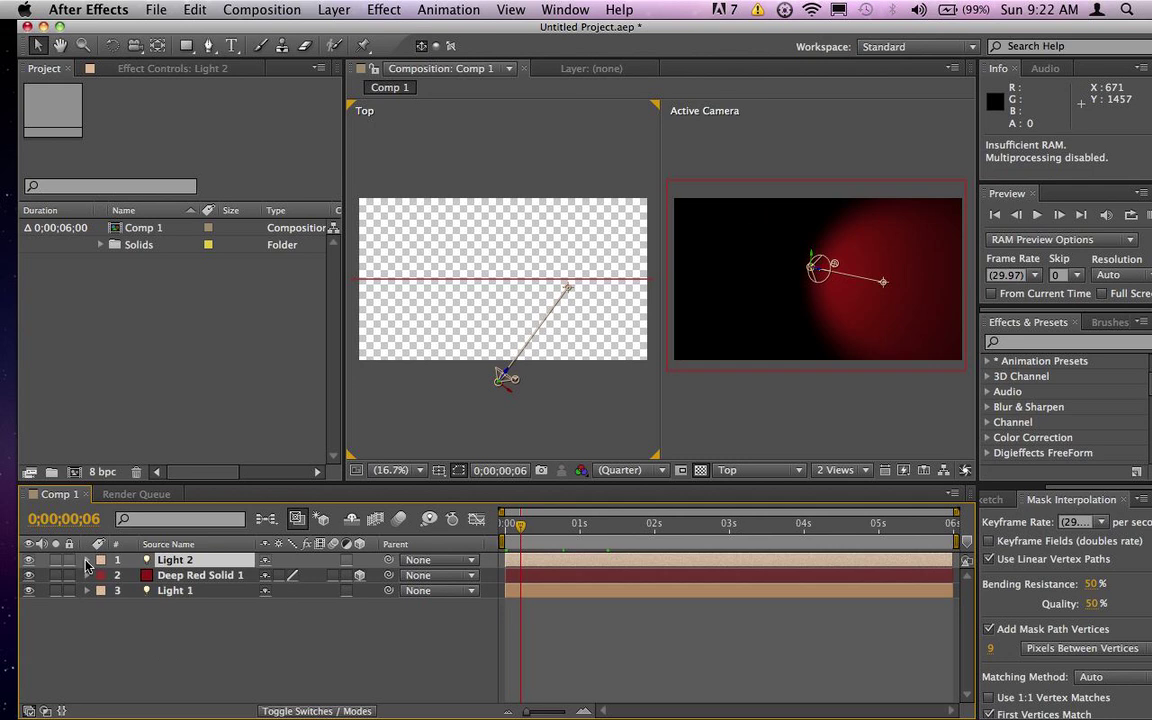
left_click(87, 561)
left_click(100, 592)
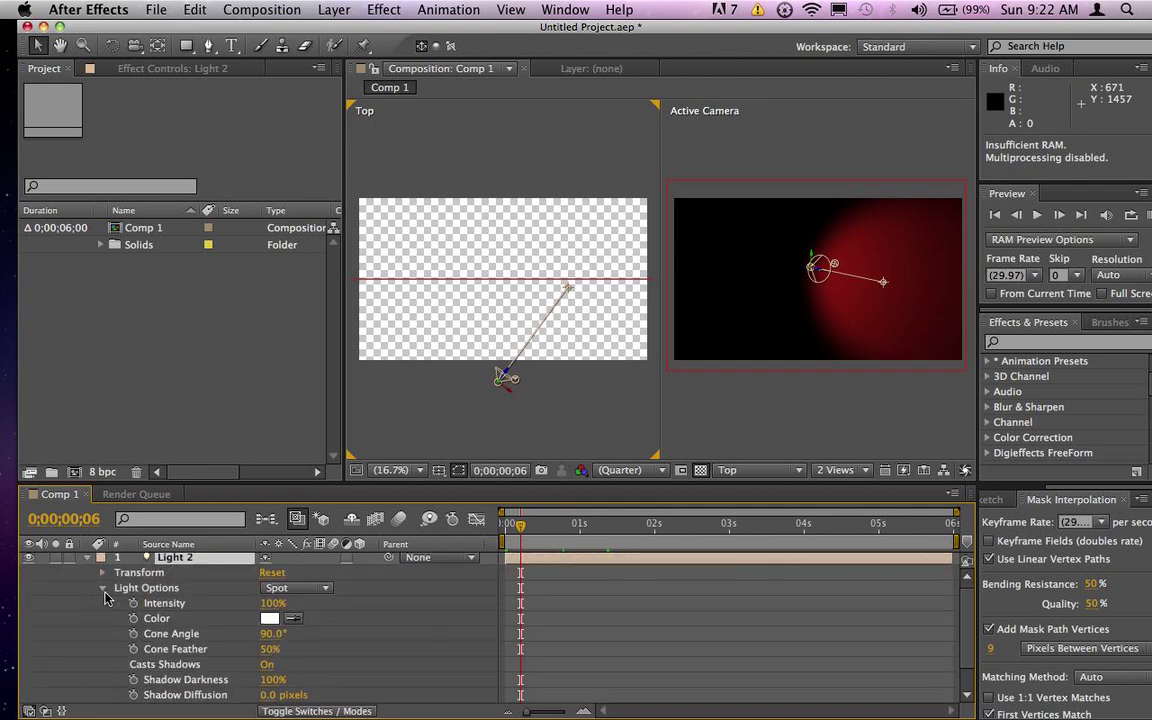
key("super+v")
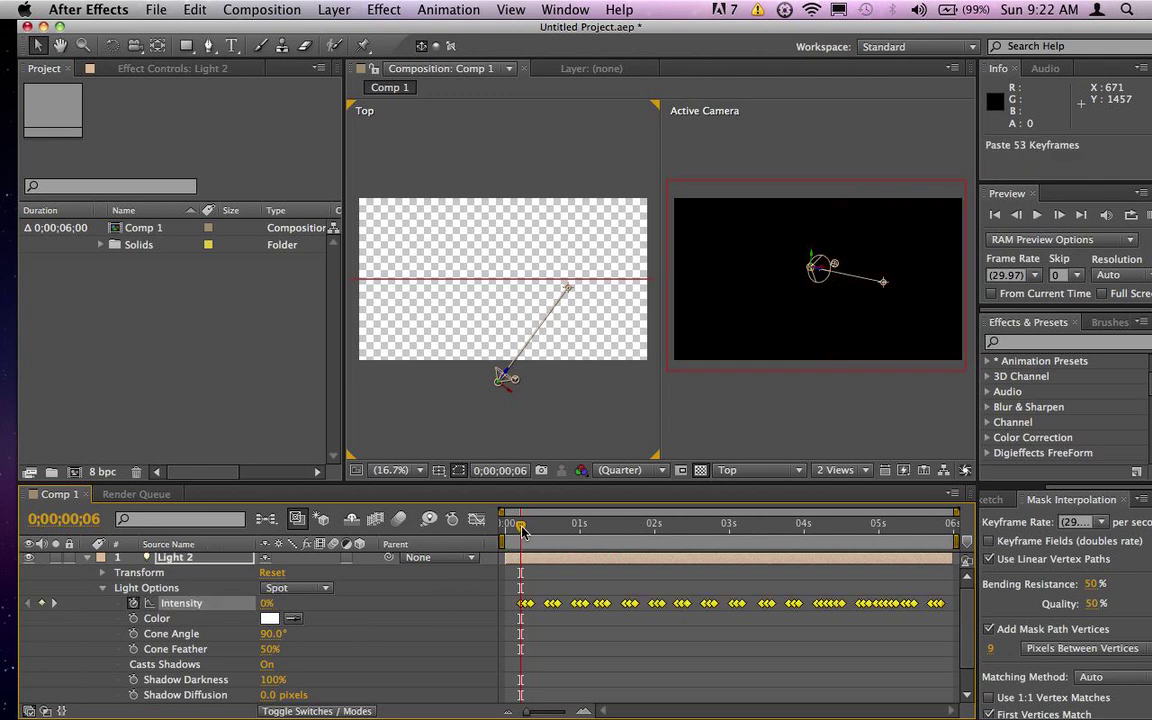
Play back the out-of-sync two-light strobe through 0;00;05;16, then switch to QuickTime Player.
key("space")
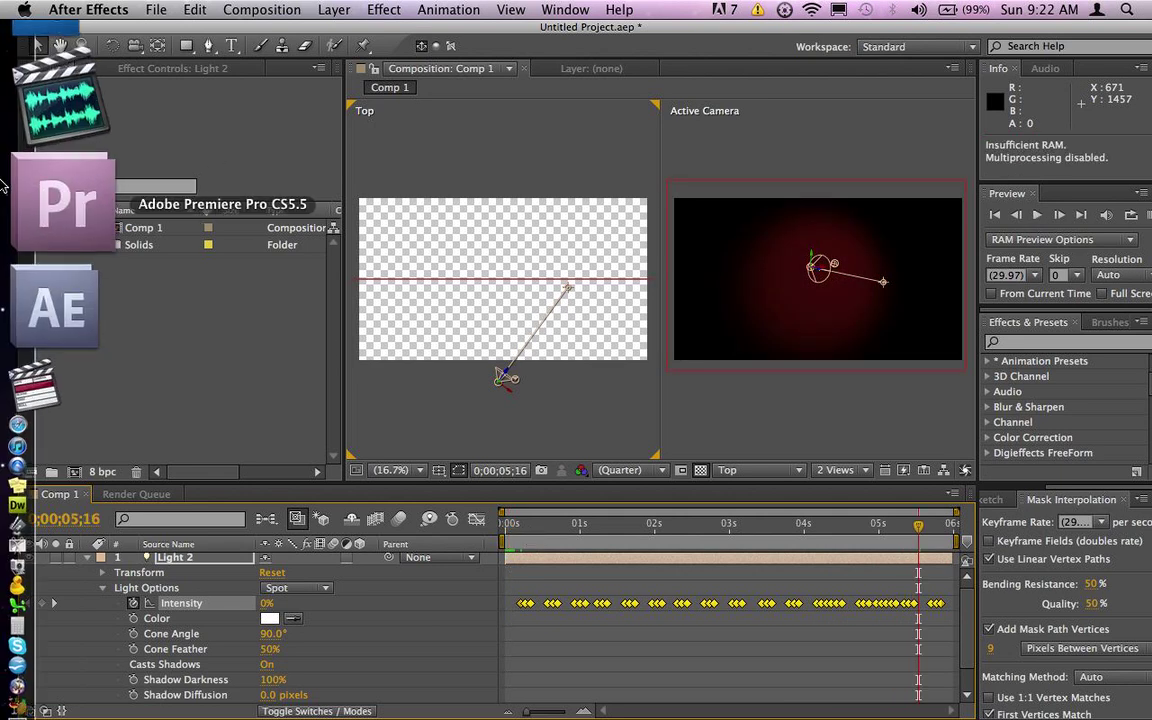
key("super+Tab")
mouse_move(3, 185)
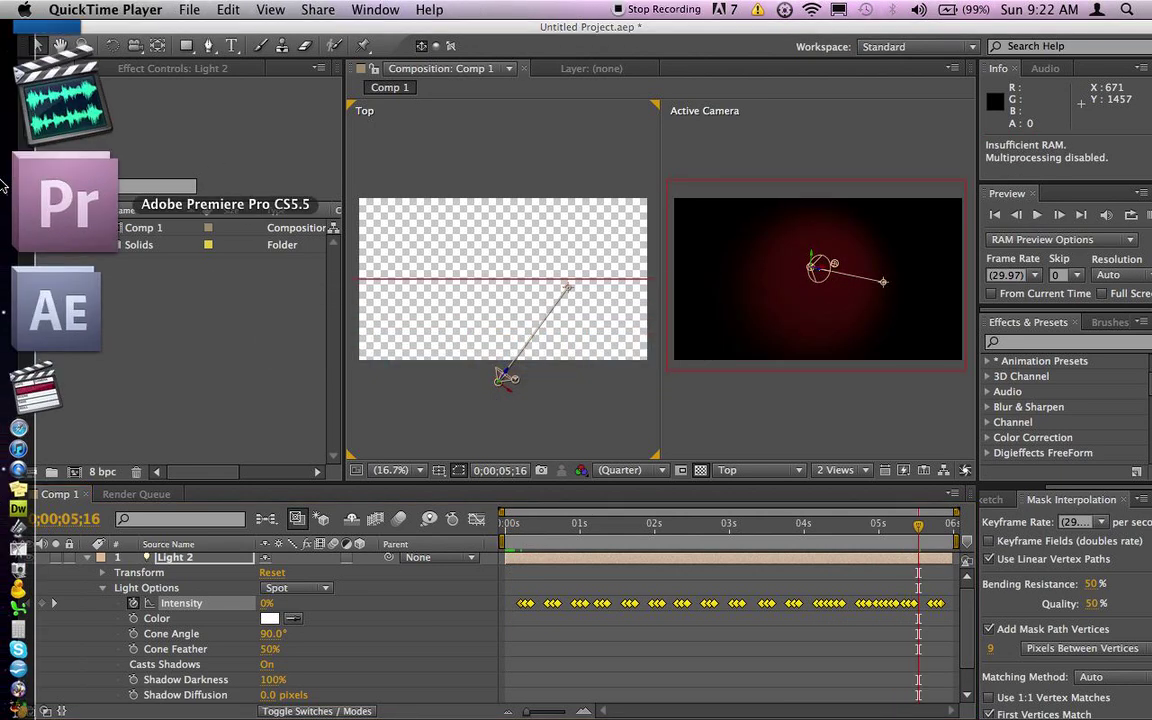